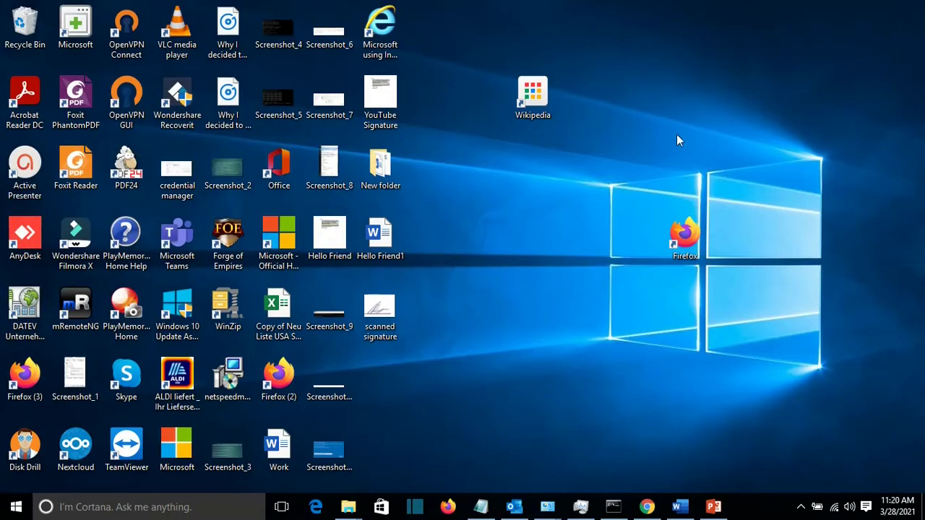
Step: Open YouTube Signature.pdf from the desktop with Adobe Acrobat Reader DC
left_click(390, 98)
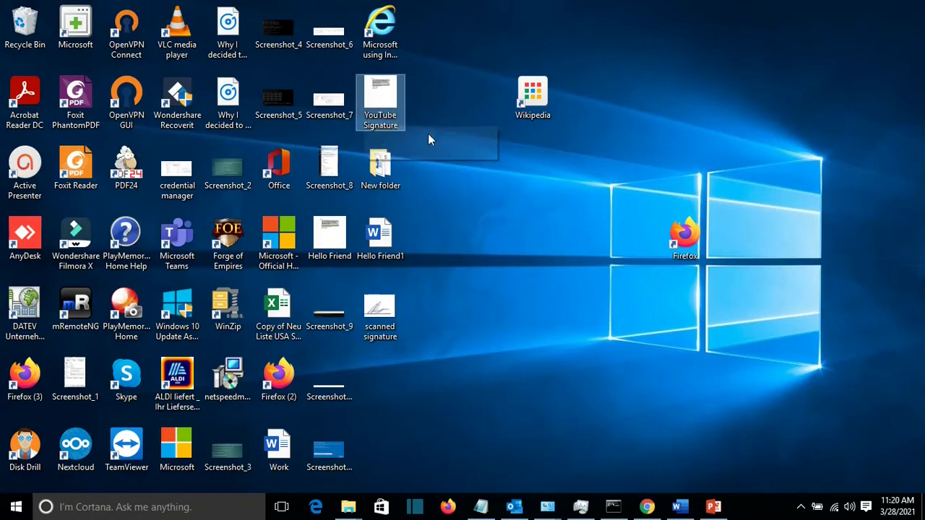
right_click(381, 110)
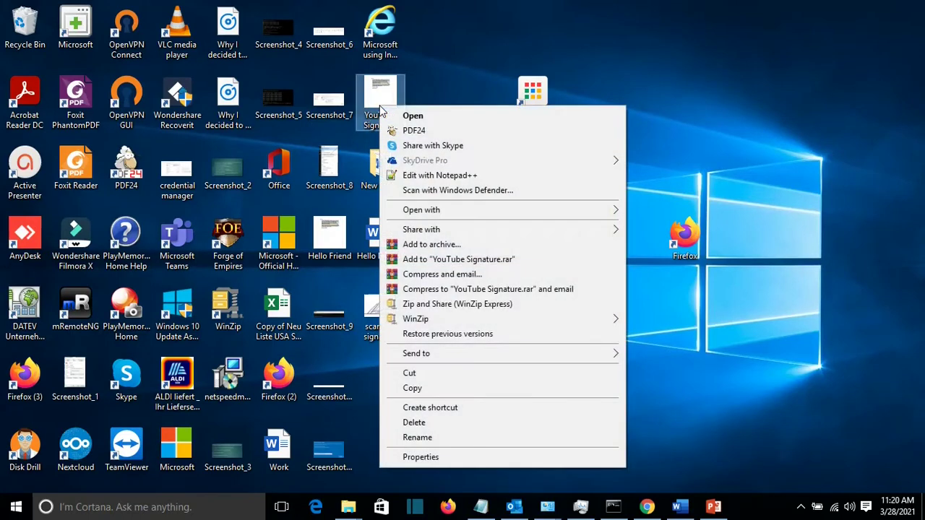
mouse_move(483, 214)
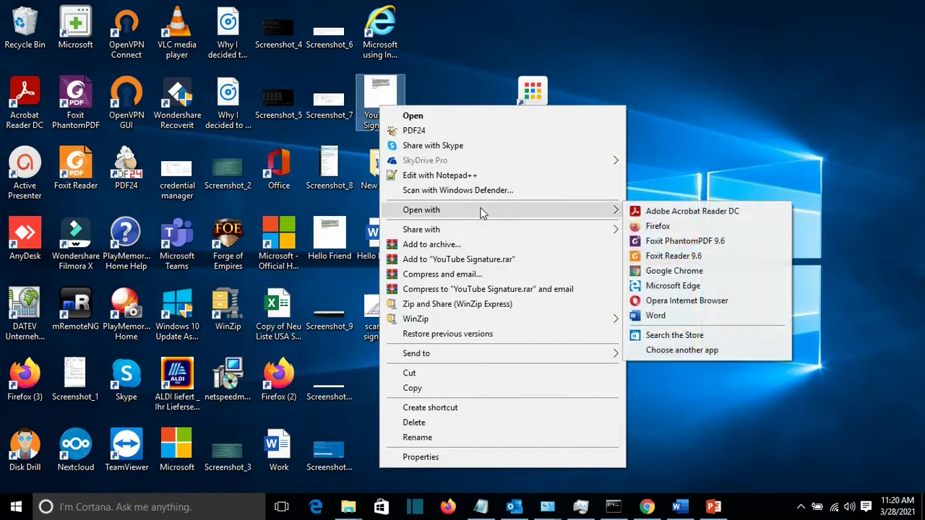
left_click(681, 216)
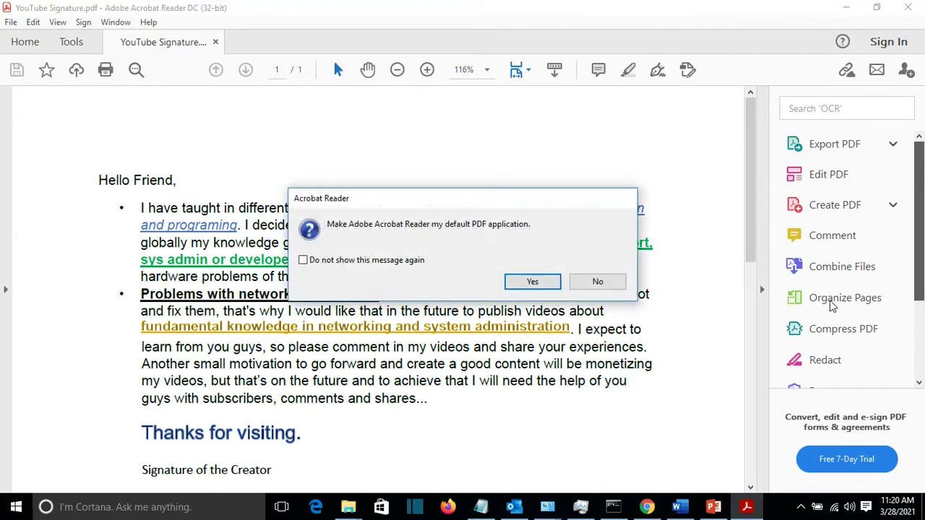
Step: Decline the default-app prompt and start Fill & Sign to sign the PDF yourself
left_click(609, 282)
scroll(922, 231, "down", 3)
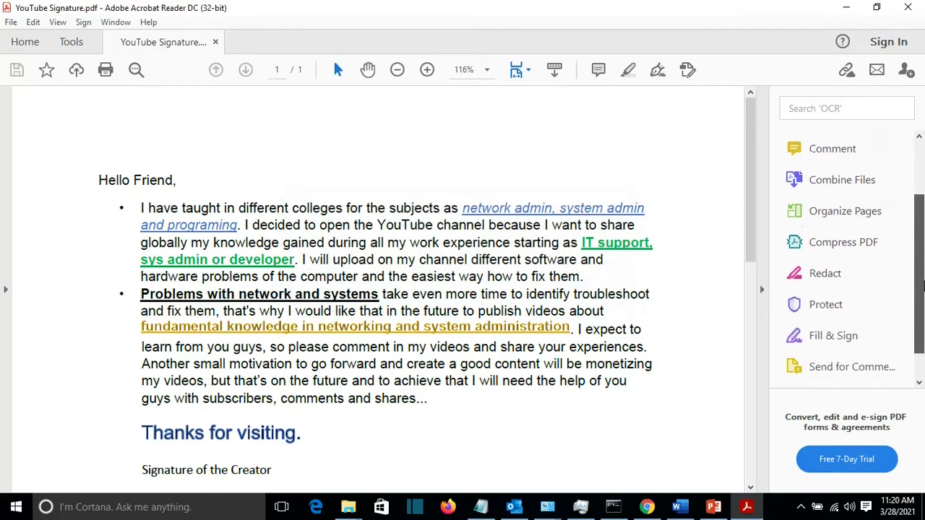
left_click(843, 331)
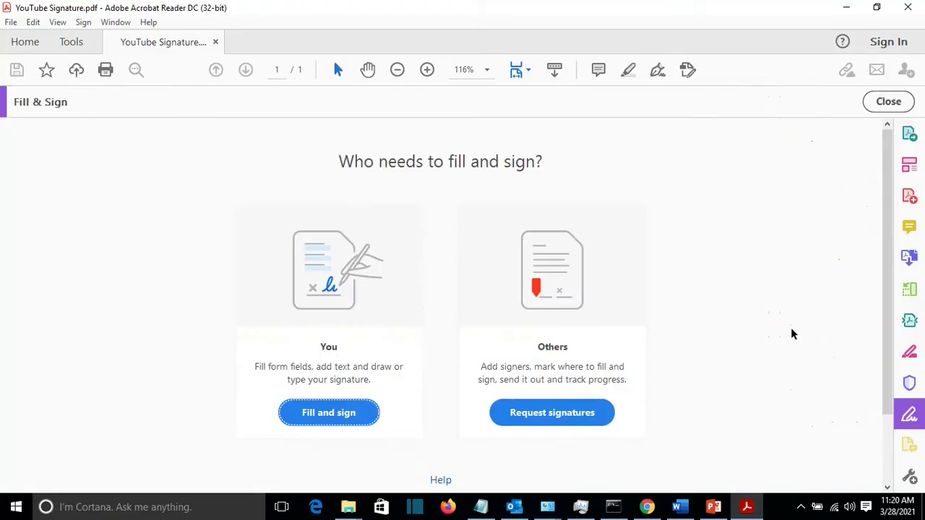
left_click(328, 409)
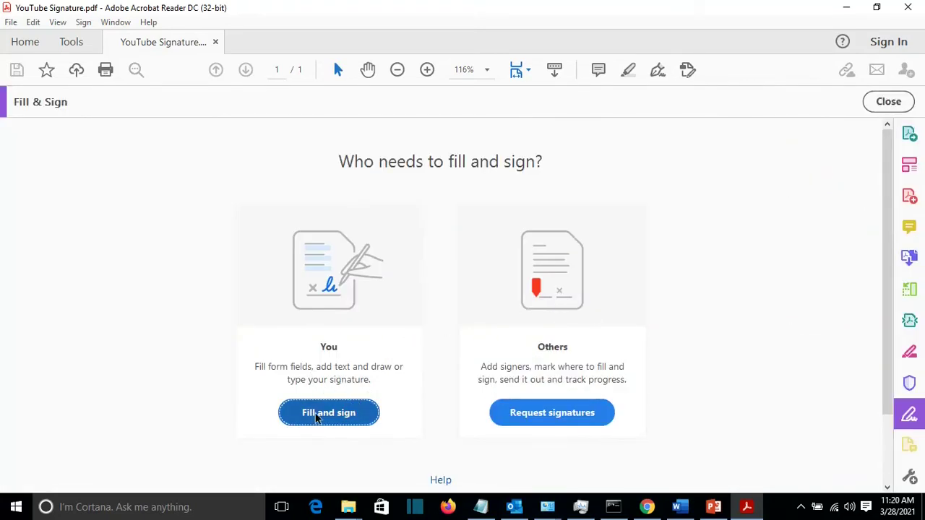
left_click(315, 417)
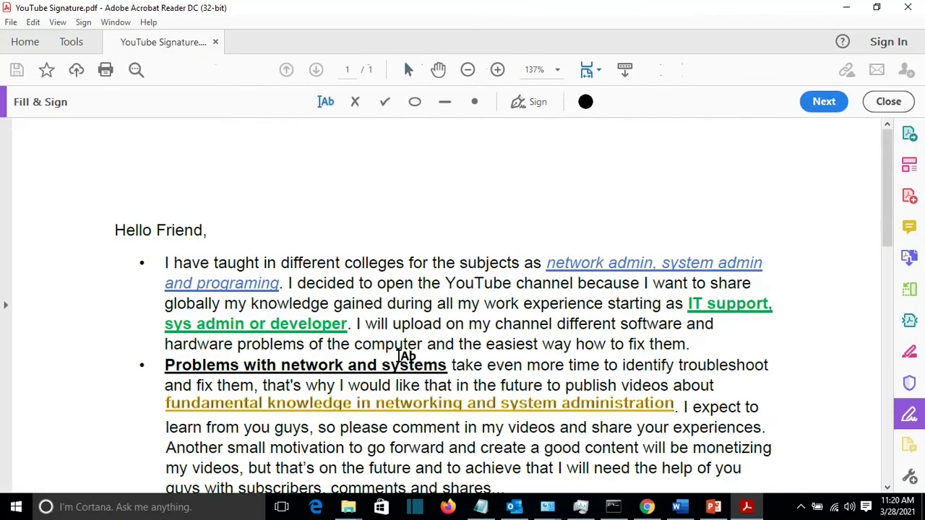
left_click(525, 101)
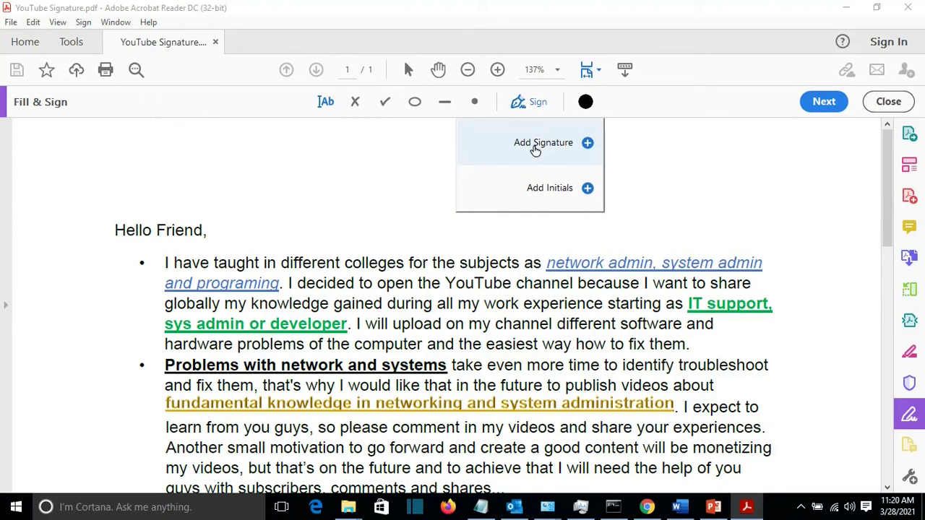
Step: Create a typed 'Learn Tech' signature after trying the Draw and Image options
left_click(534, 150)
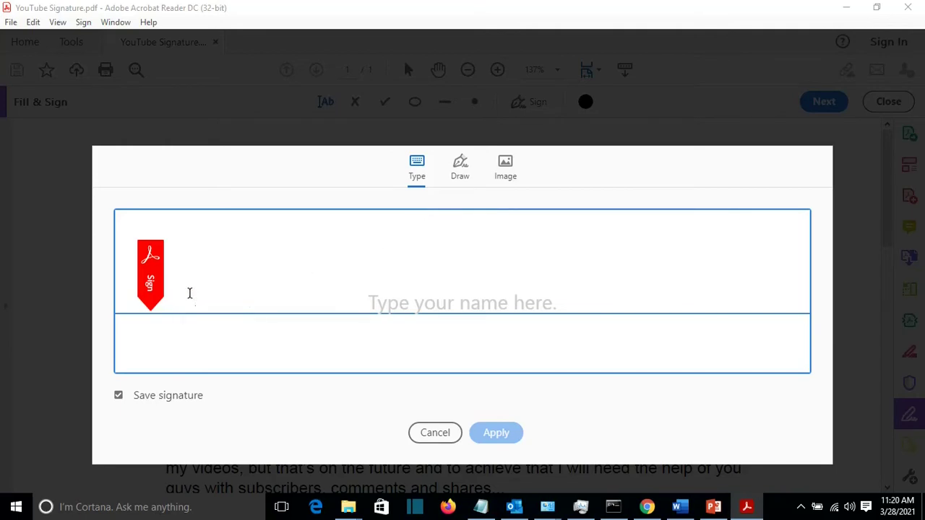
left_click(463, 182)
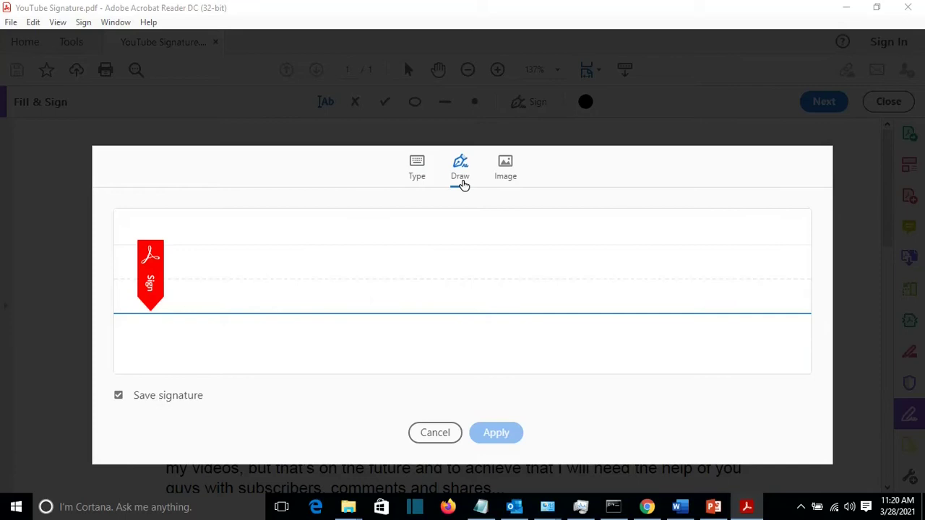
left_click(501, 179)
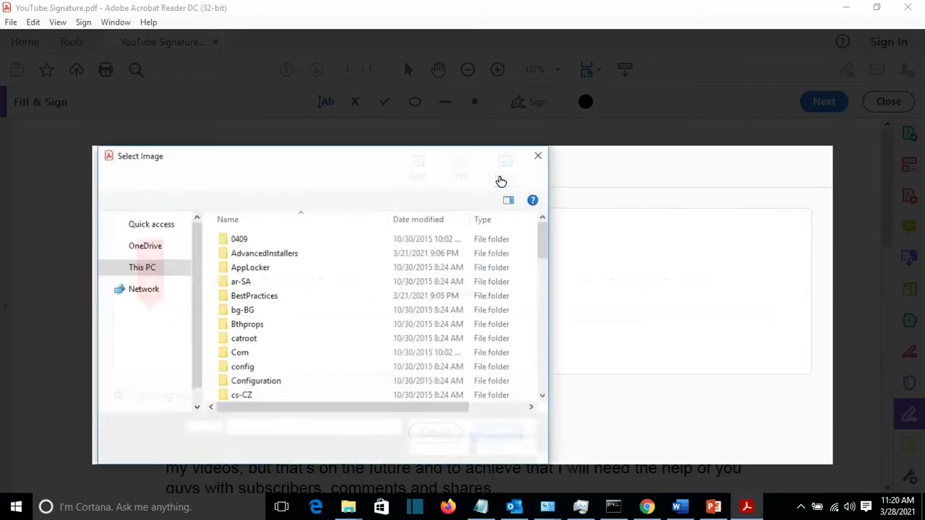
key("Escape")
left_click(425, 177)
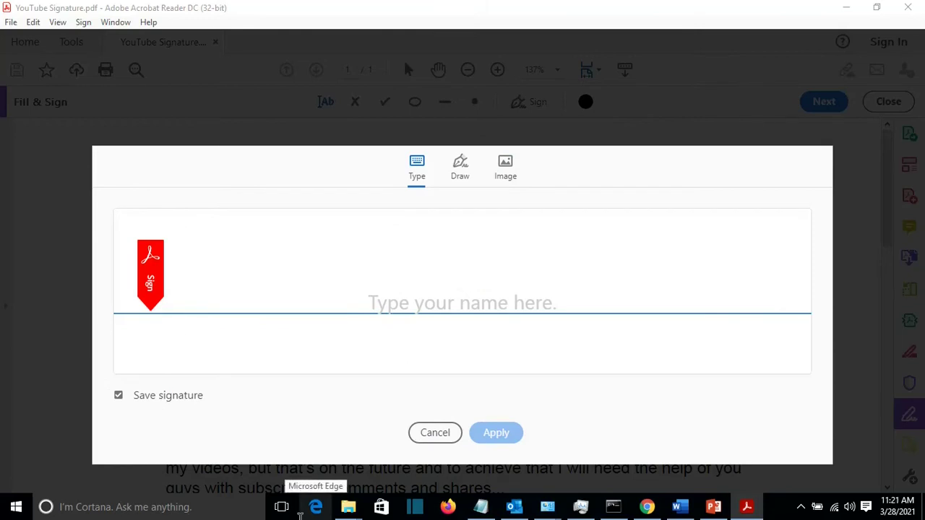
type("Learn")
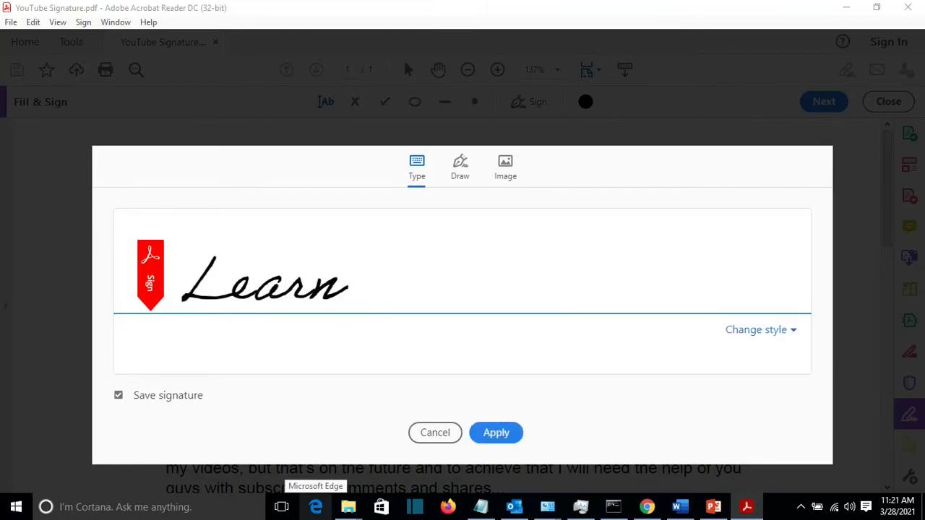
type(" Tech")
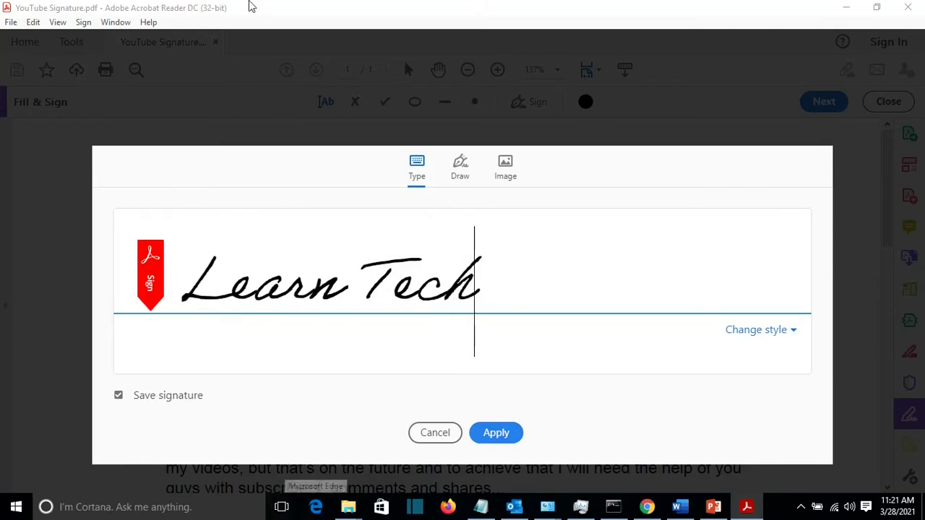
key("ctrl+a")
key("BackSpace")
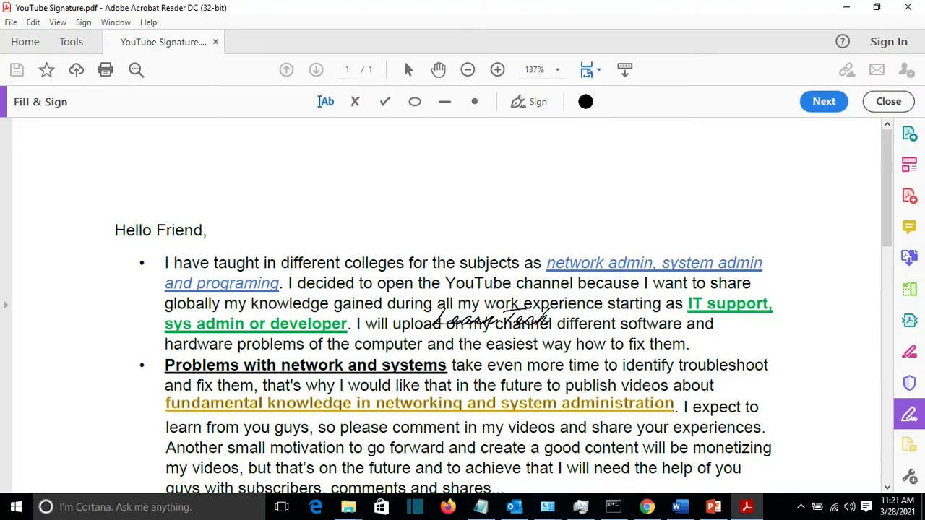
scroll(484, 326, "down", 3)
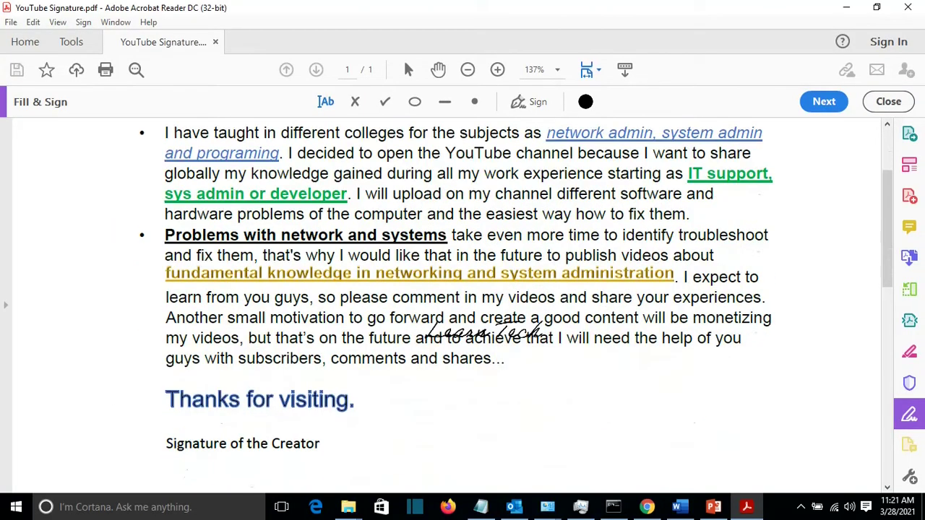
Step: Place the Learn Tech signature under 'Signature of the Creator' and dismiss the sharing tip
scroll(484, 333, "down", 4)
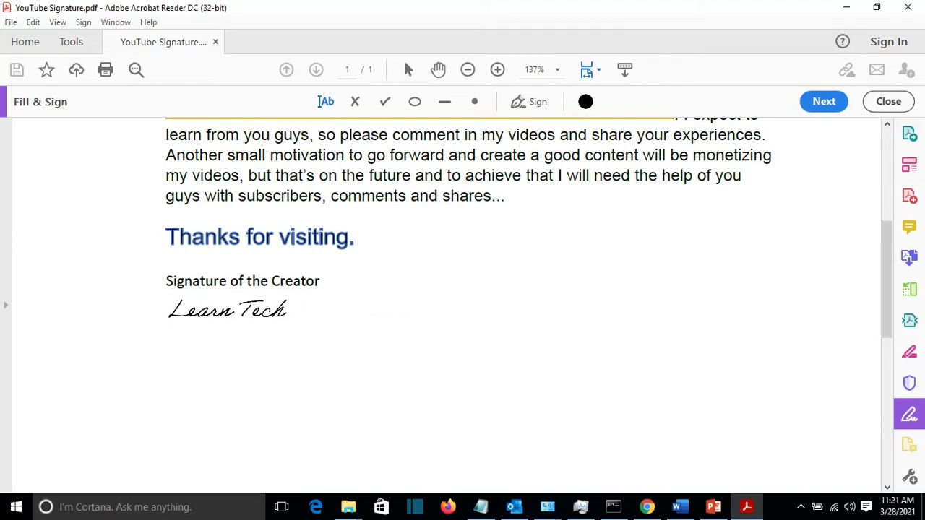
left_click(227, 309)
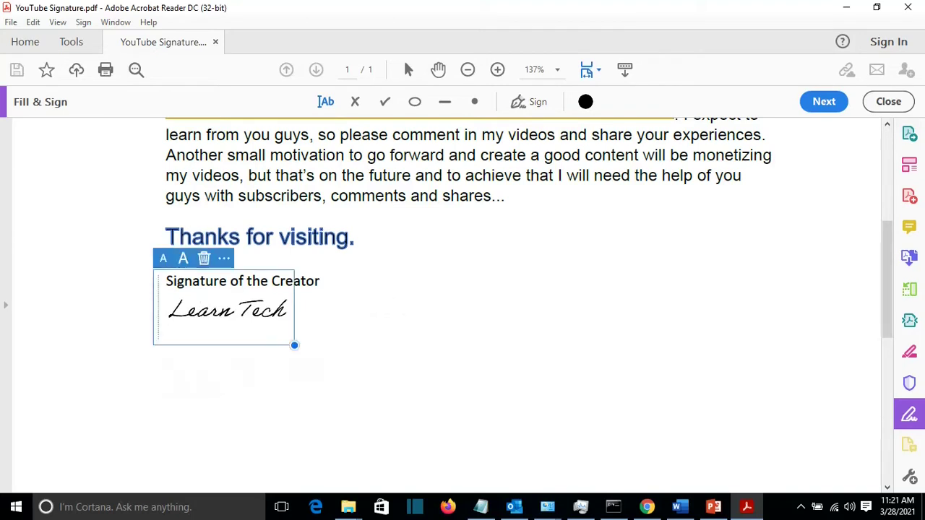
left_click(447, 312)
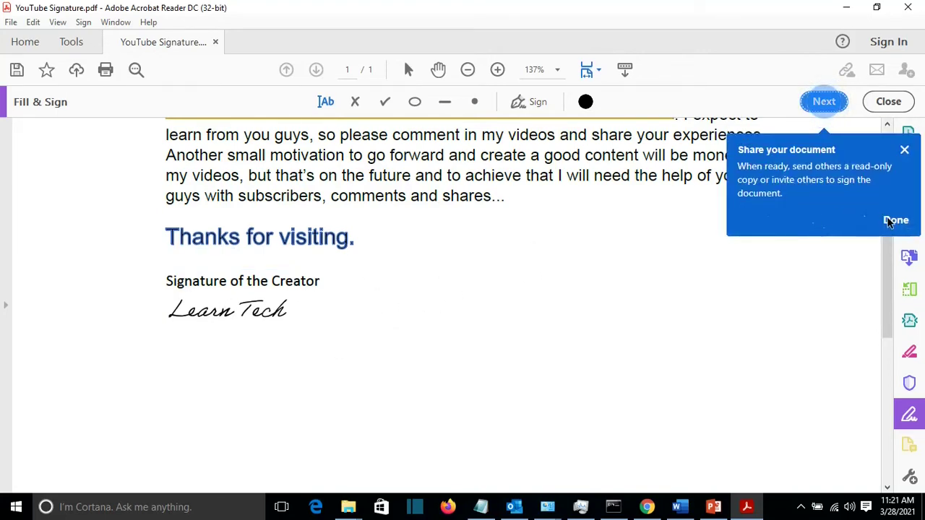
left_click(890, 220)
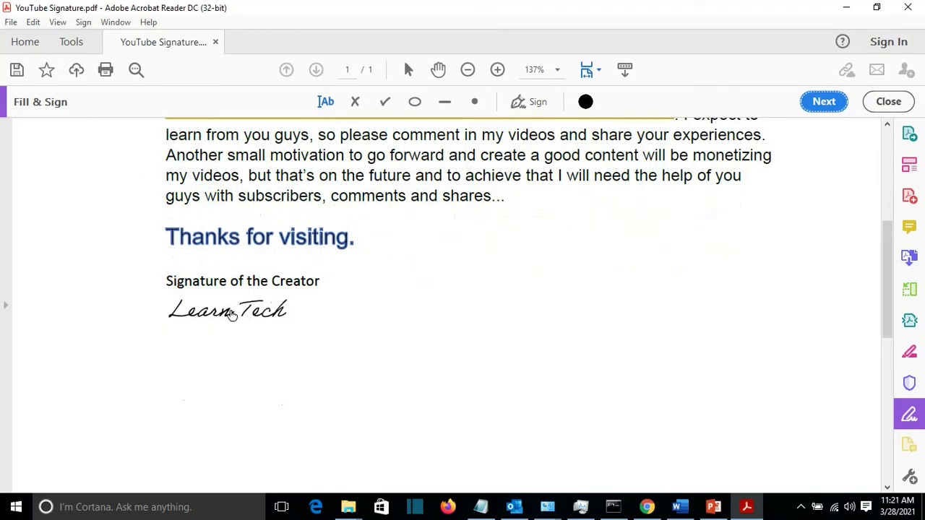
Step: Delete the placed Learn Tech signature from the page
left_click(231, 314)
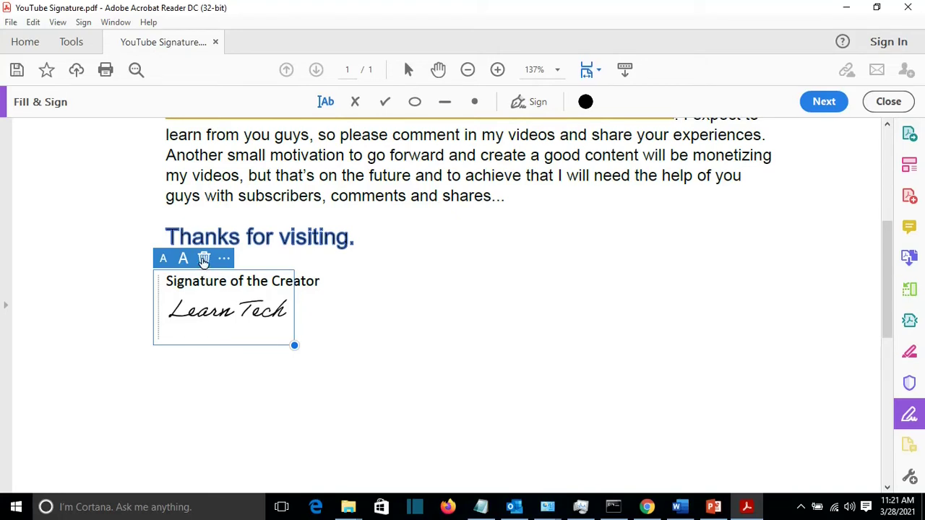
left_click(204, 259)
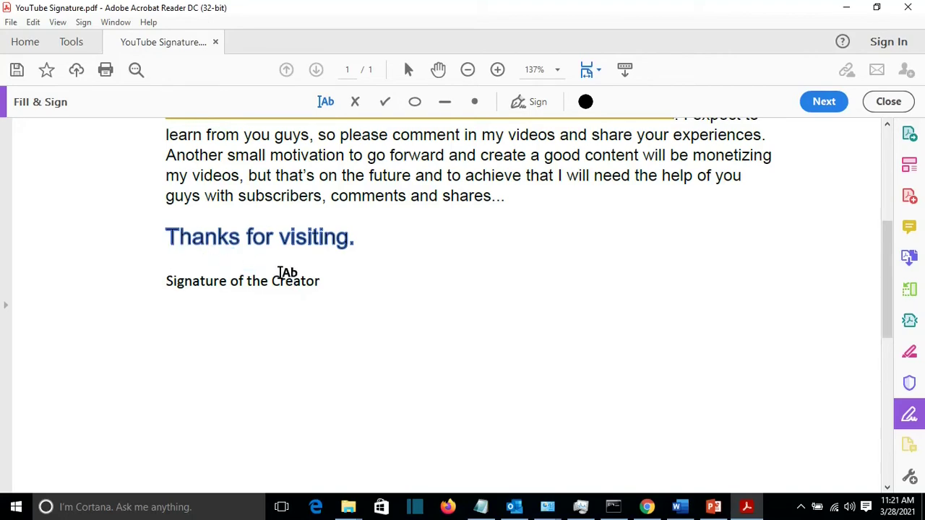
scroll(279, 273, "up", 5)
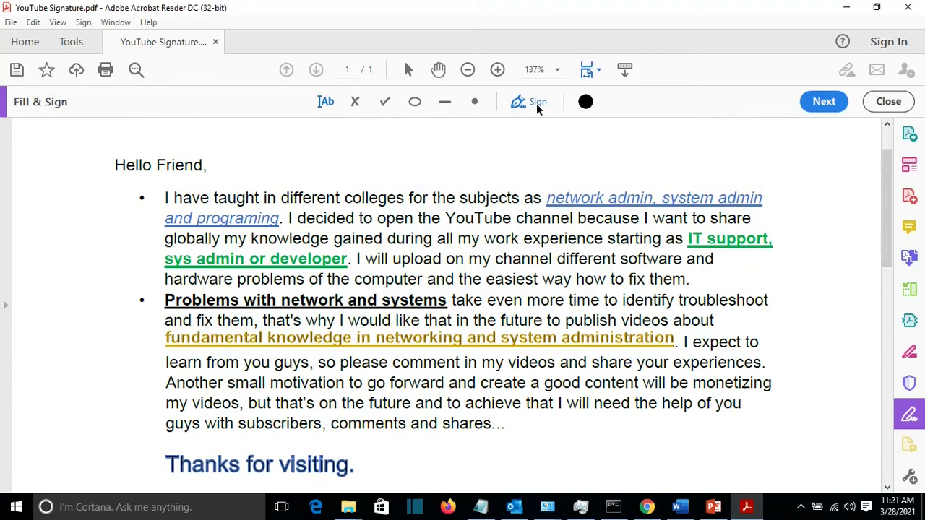
Step: Remove the saved Learn Tech signature, then draw and apply a new cursive signature
left_click(537, 105)
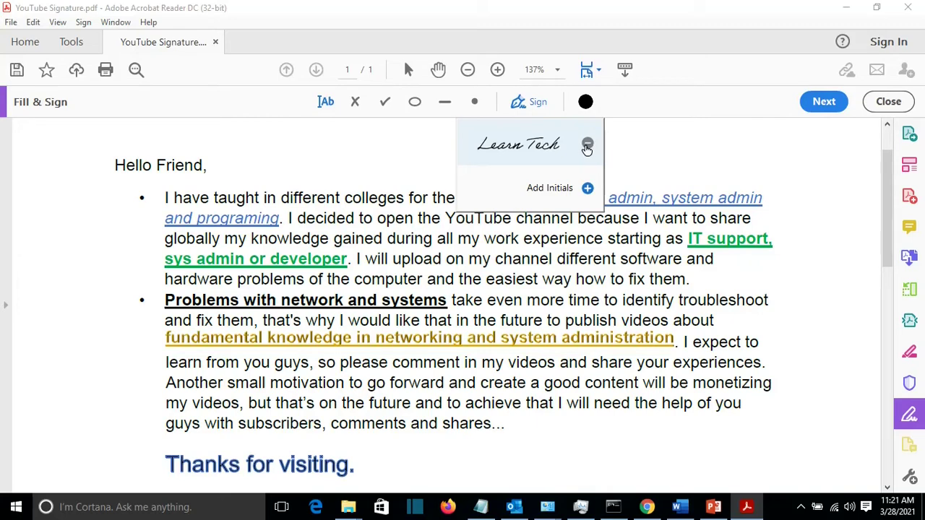
left_click(586, 147)
left_click(555, 148)
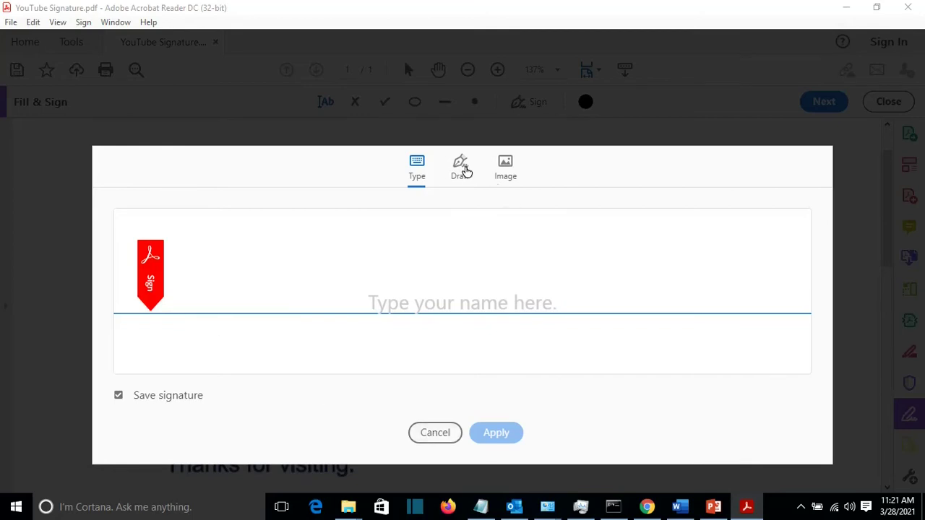
left_click(463, 169)
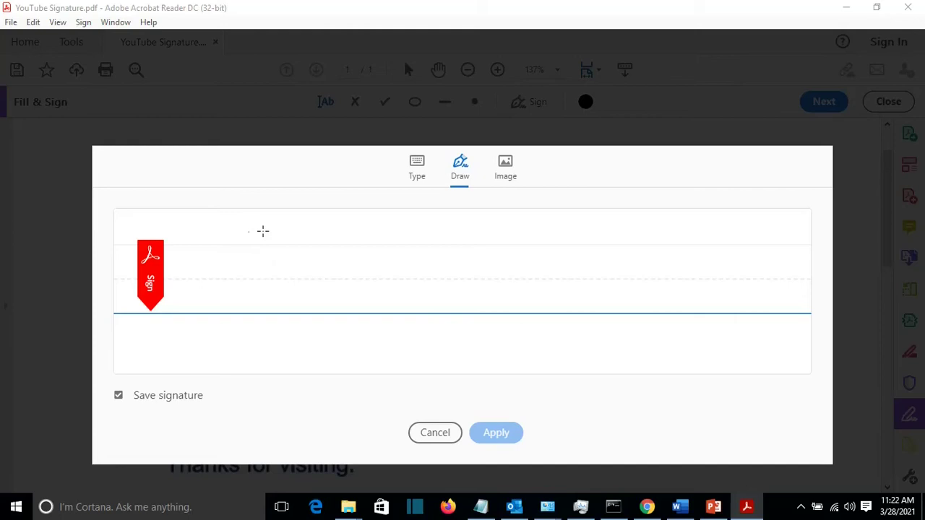
mouse_move(266, 228)
left_mouse_down()
mouse_move(209, 276)
mouse_move(302, 294)
left_mouse_up()
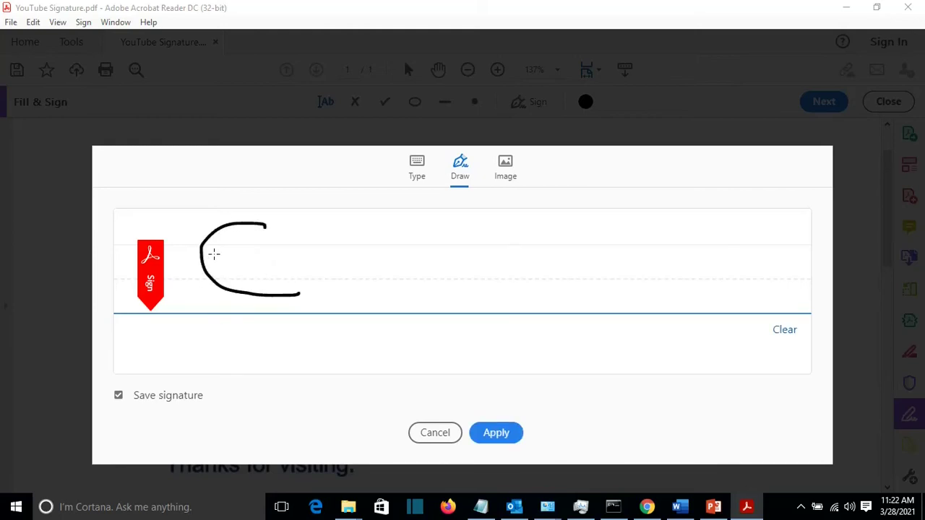
left_click_drag(212, 253, 343, 212)
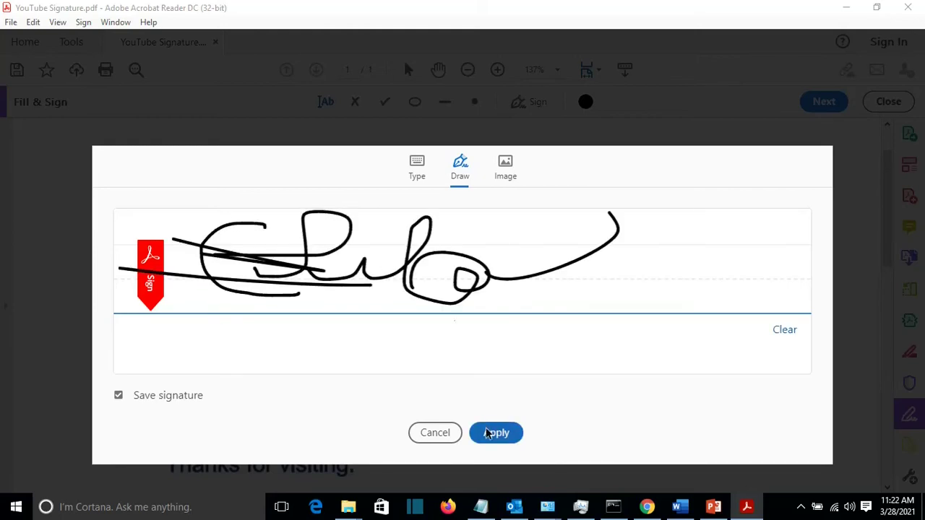
left_click(486, 433)
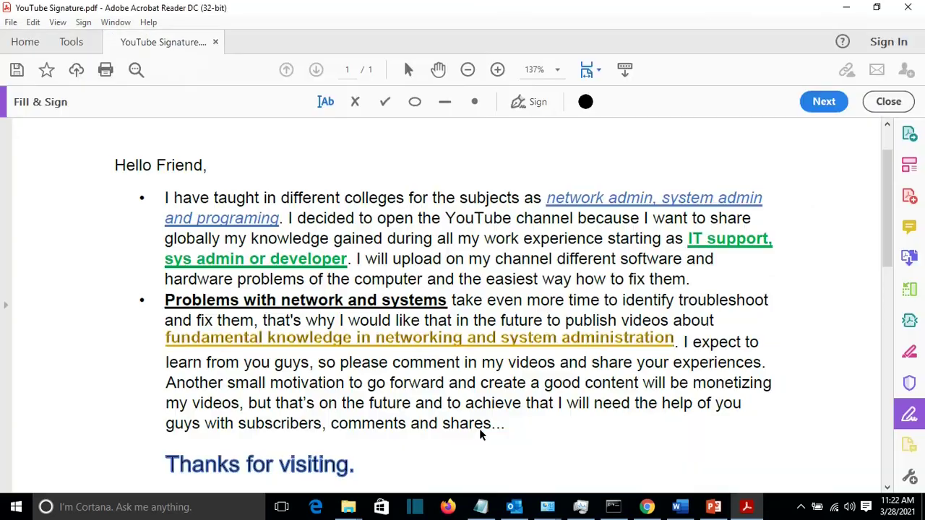
Step: Place the hand-drawn signature below 'Signature of the Creator', then select and delete it
left_click(380, 462)
scroll(379, 462, "down", 3)
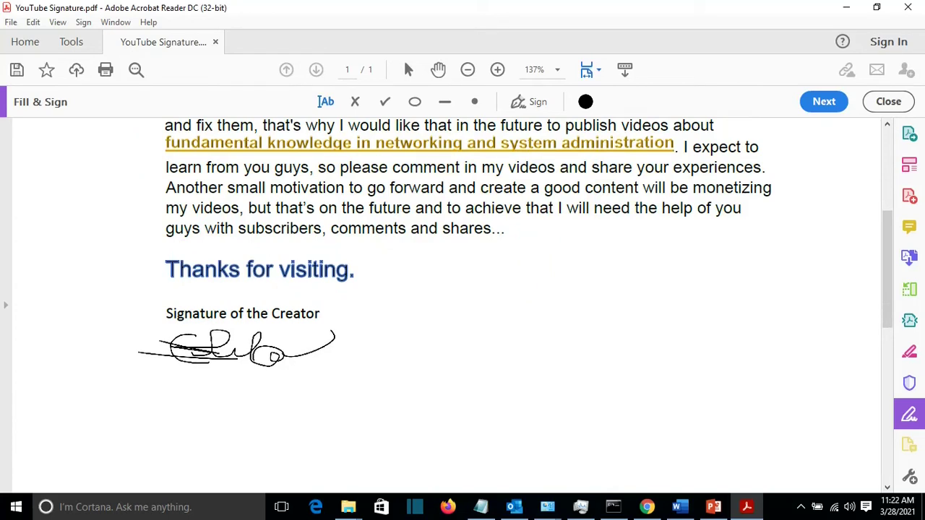
left_click(235, 351)
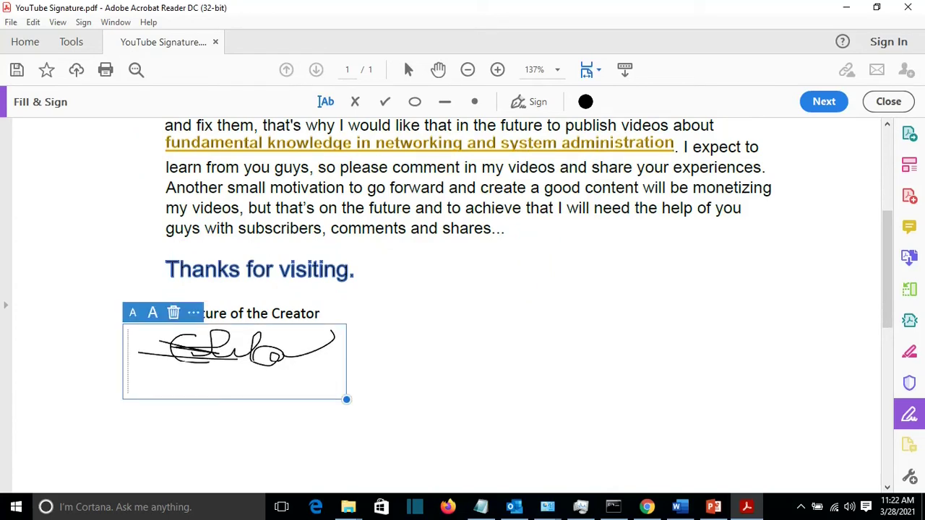
left_click(403, 370)
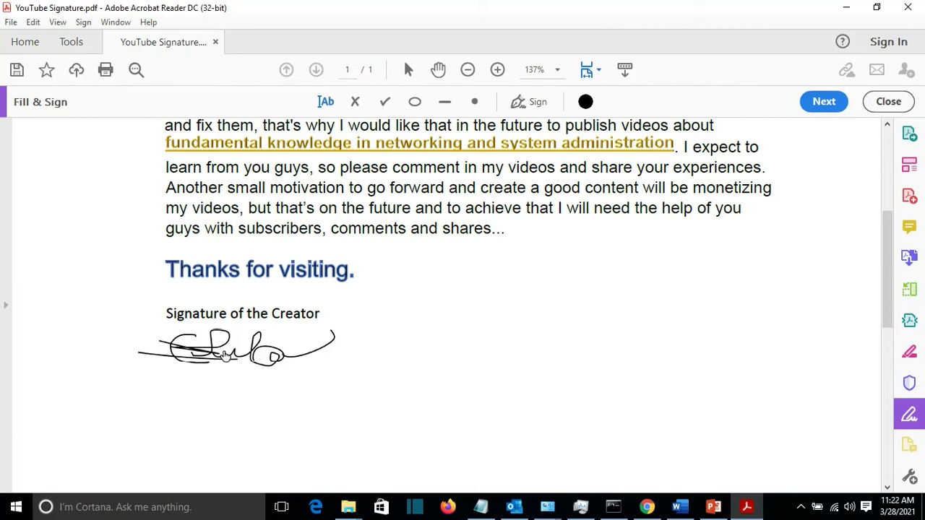
left_click(225, 354)
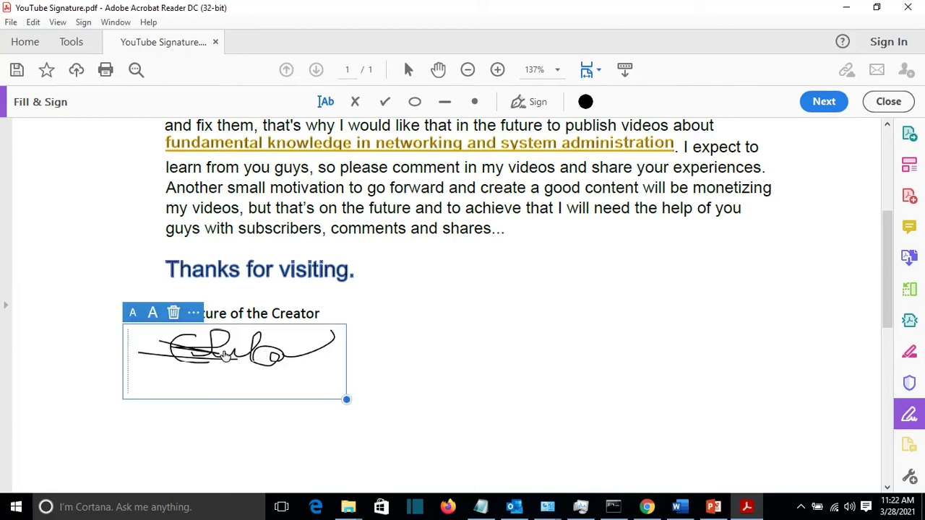
left_click(173, 315)
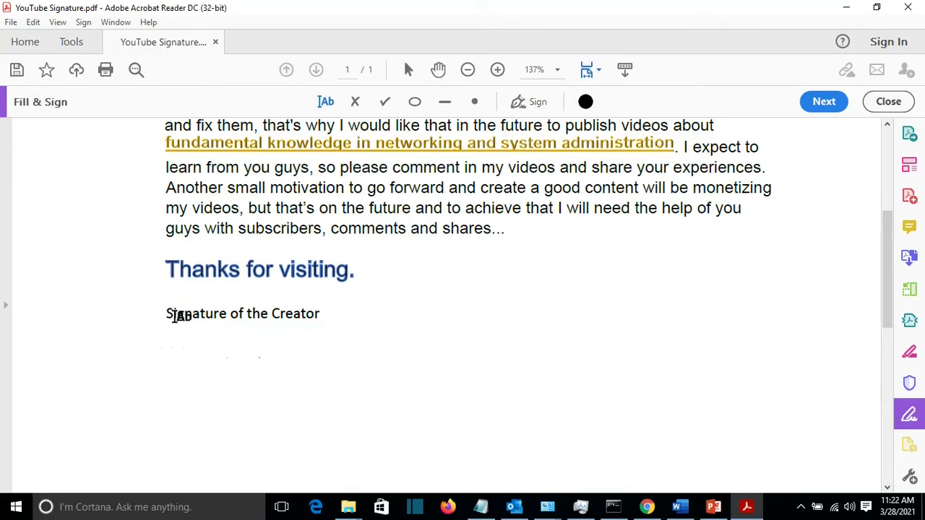
Step: Delete the saved drawn signature and create one from the Desktop 'scanned signature' image
left_click(531, 103)
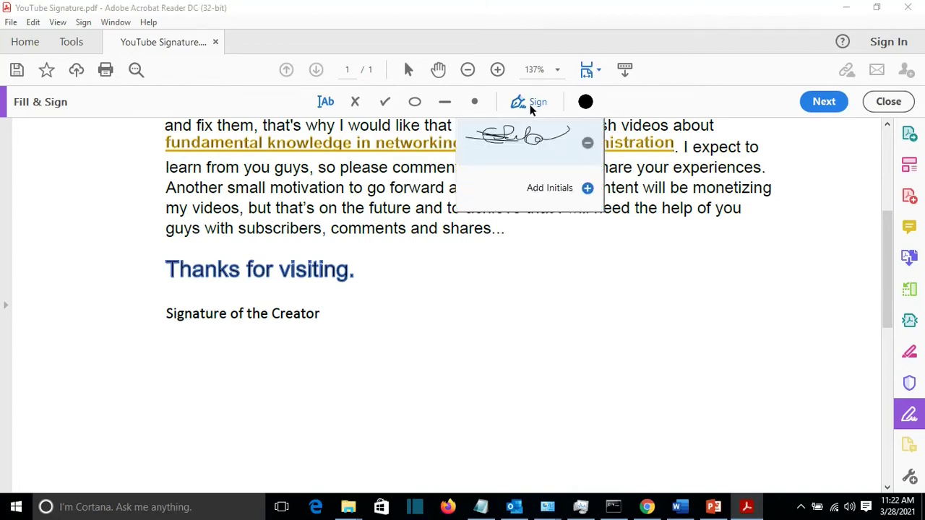
left_click(588, 146)
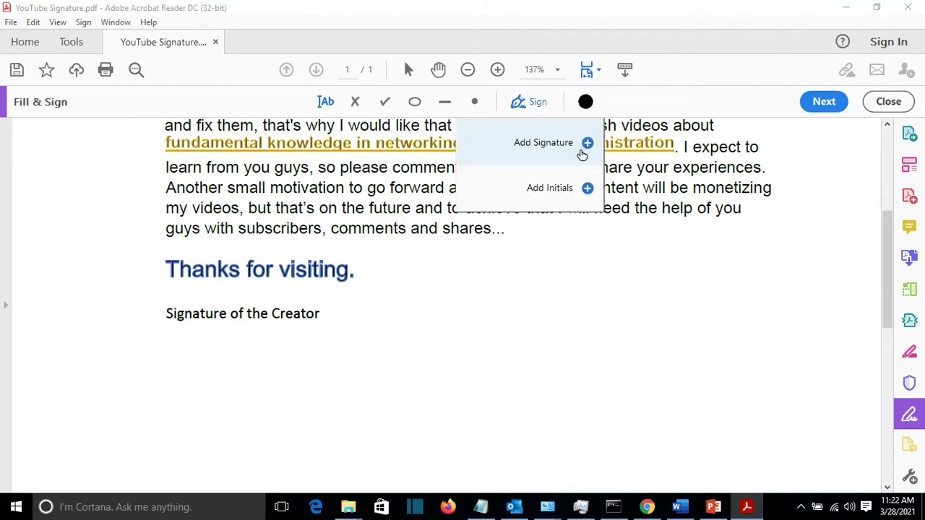
left_click(588, 146)
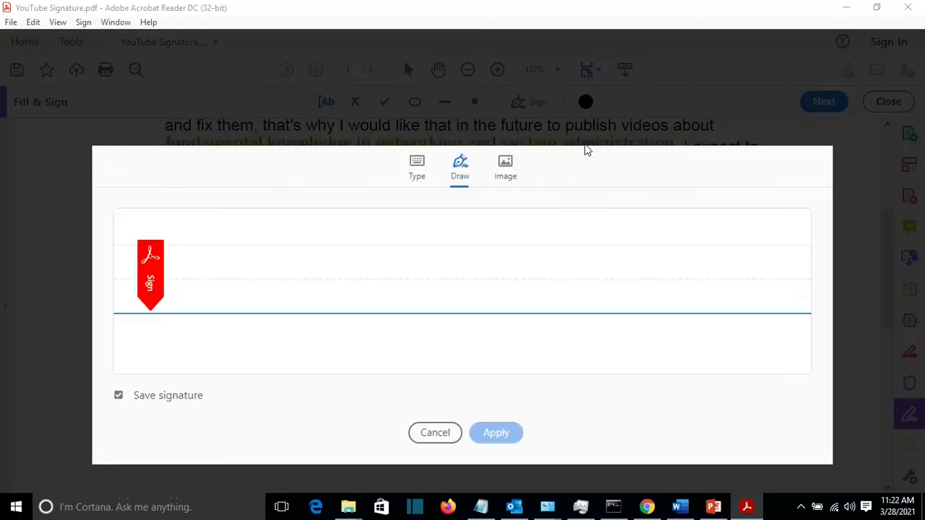
left_click(505, 168)
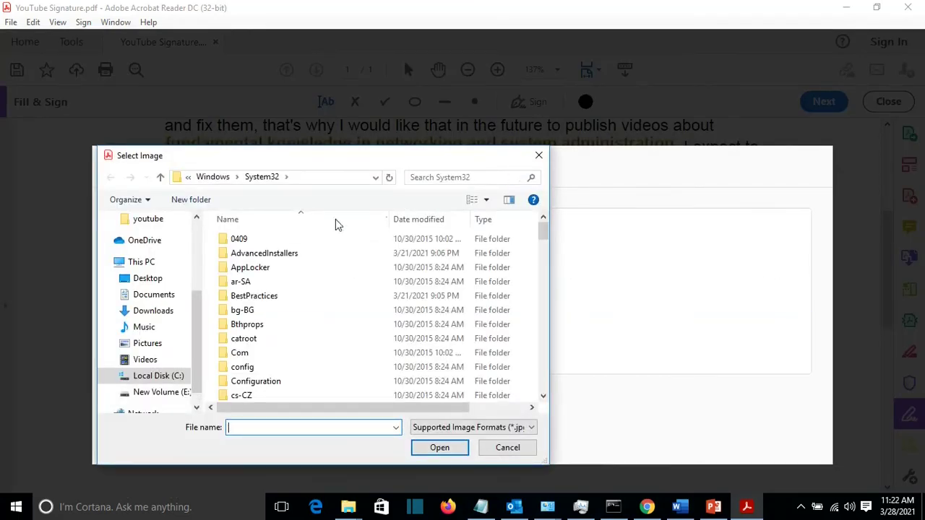
left_click(152, 279)
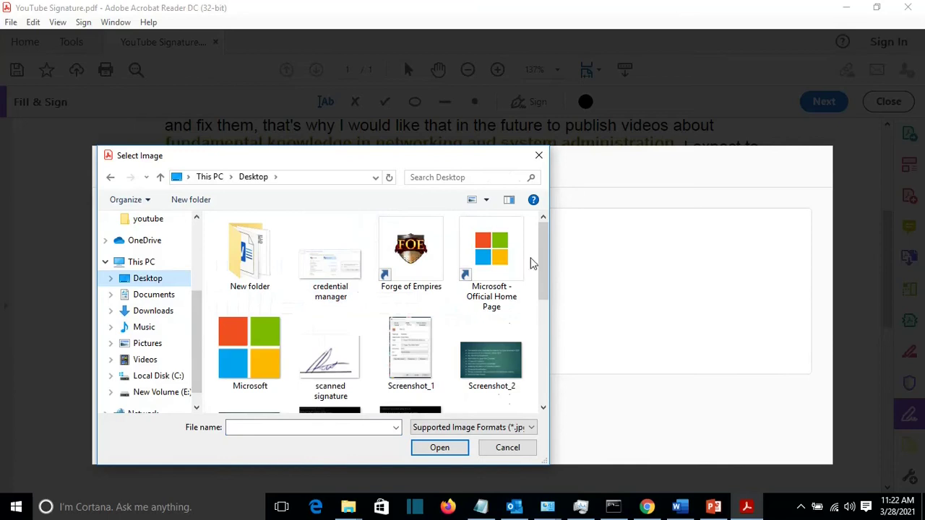
left_click_drag(547, 246, 542, 266)
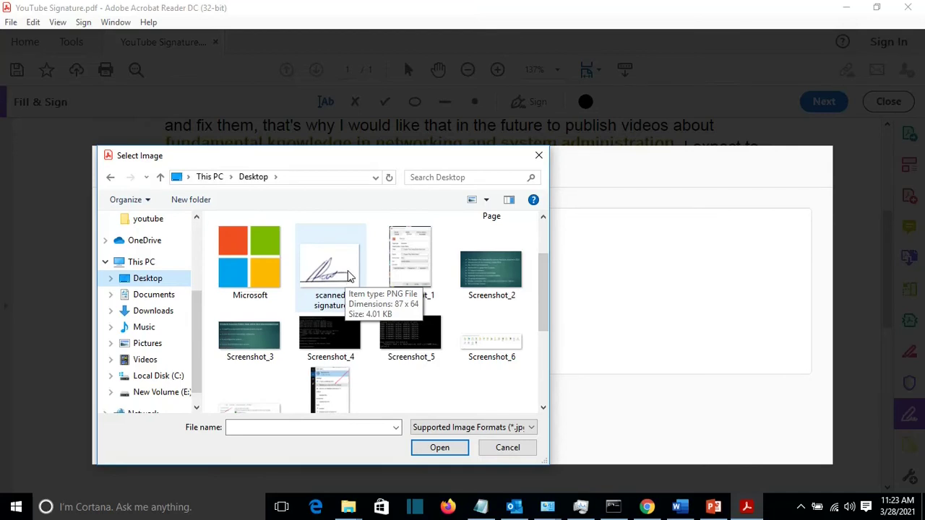
left_click(347, 270)
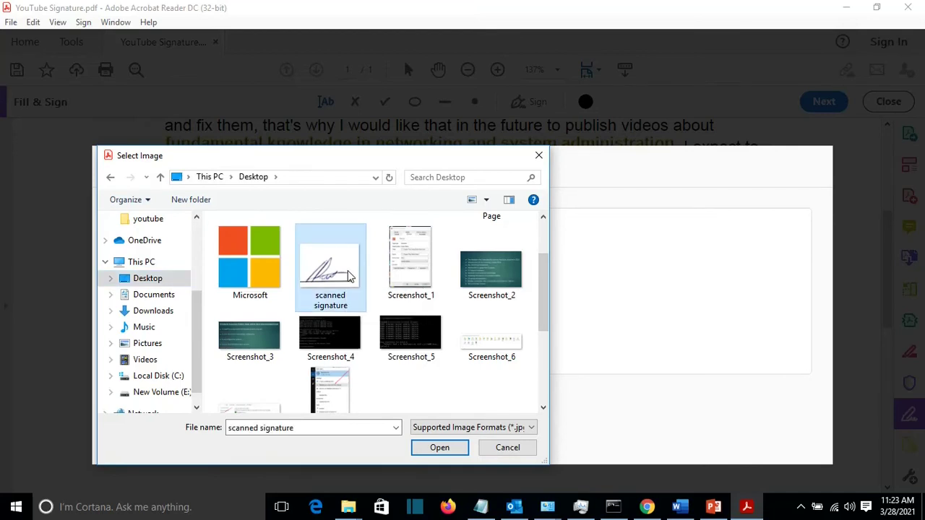
left_click(439, 445)
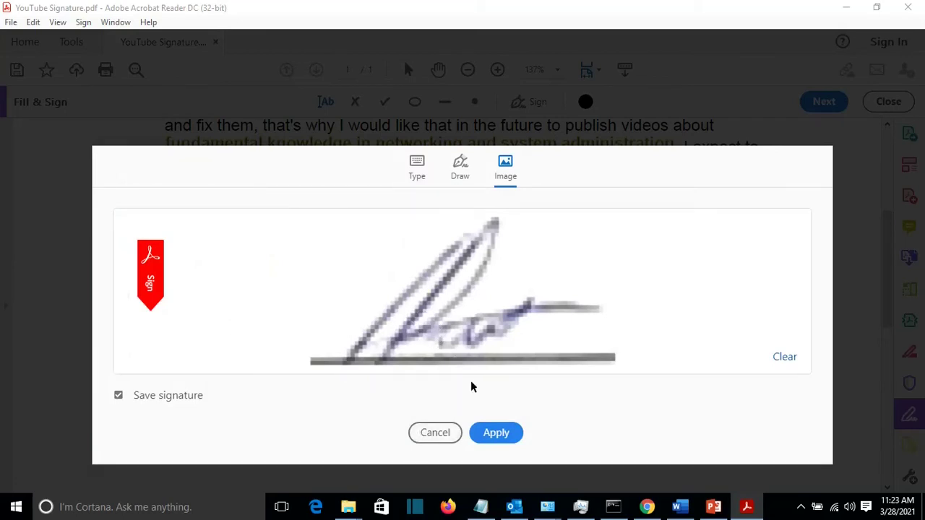
left_click(496, 434)
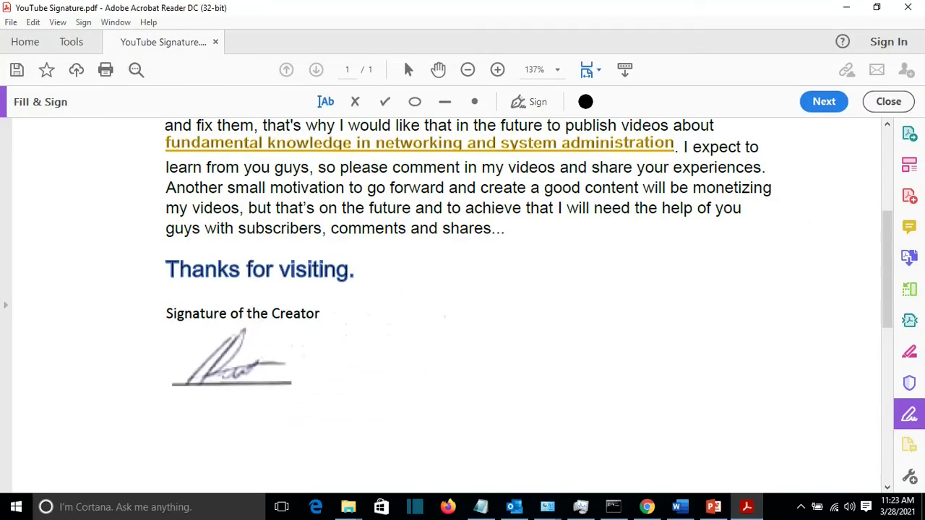
Step: Place the scanned signature image under 'Signature of the Creator'
left_click(231, 357)
scroll(352, 304, "up", 6)
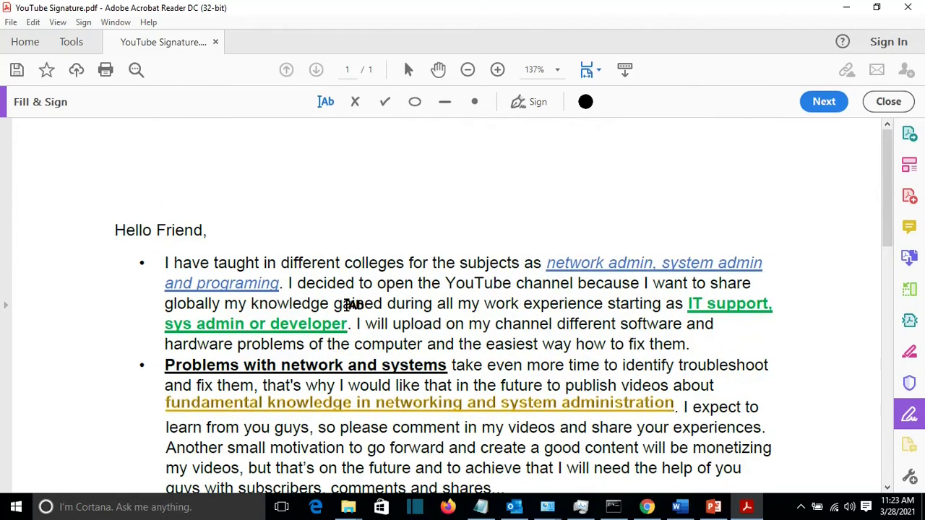
scroll(352, 304, "down", 6)
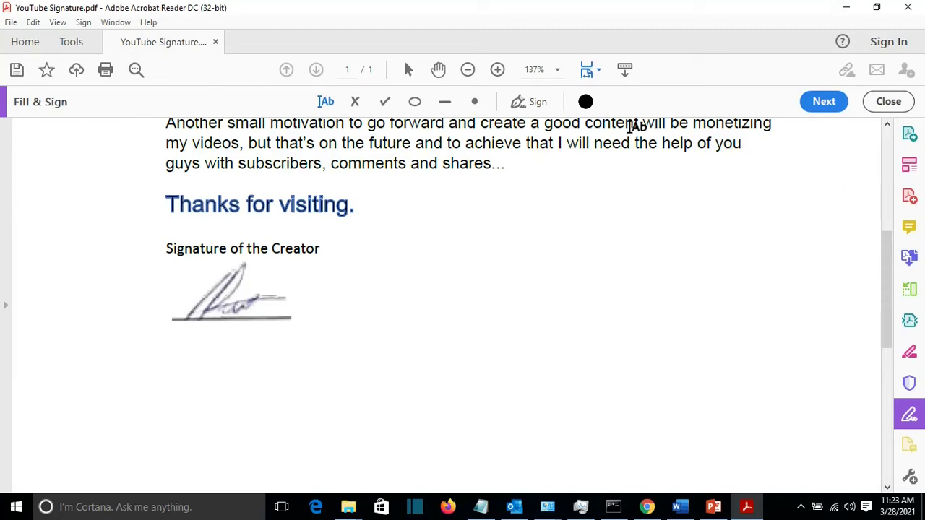
Step: Open Hello Friend1 in Word, put the cursor under 'Signature of the Creator', then minimize it
left_click(846, 7)
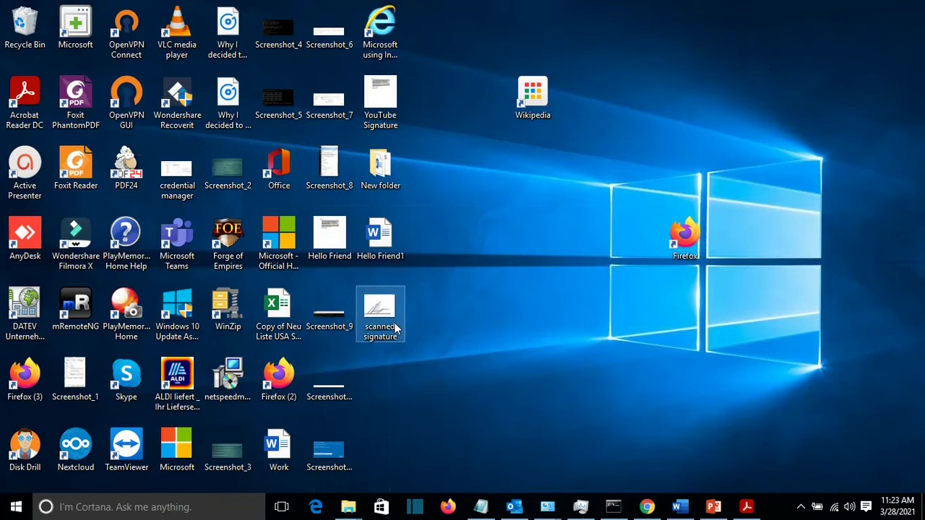
double_click(383, 246)
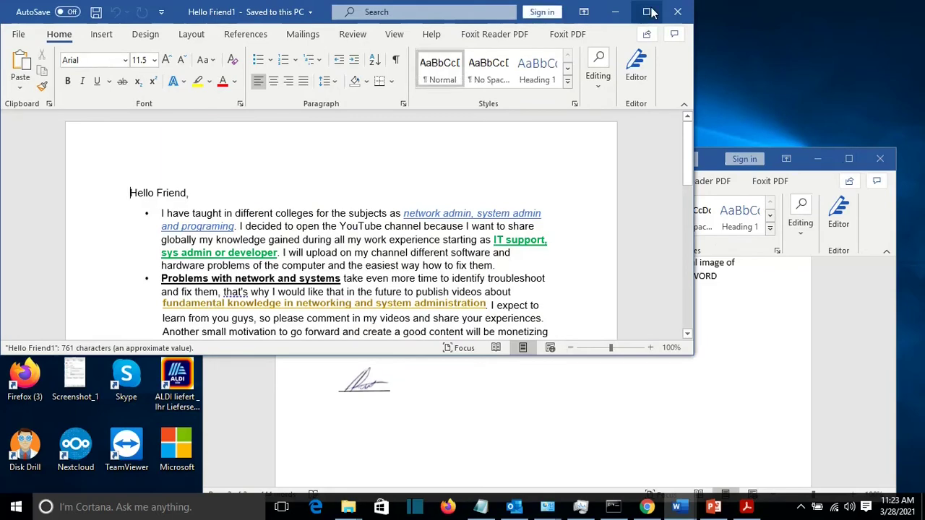
left_click(646, 12)
scroll(313, 344, "down", 3)
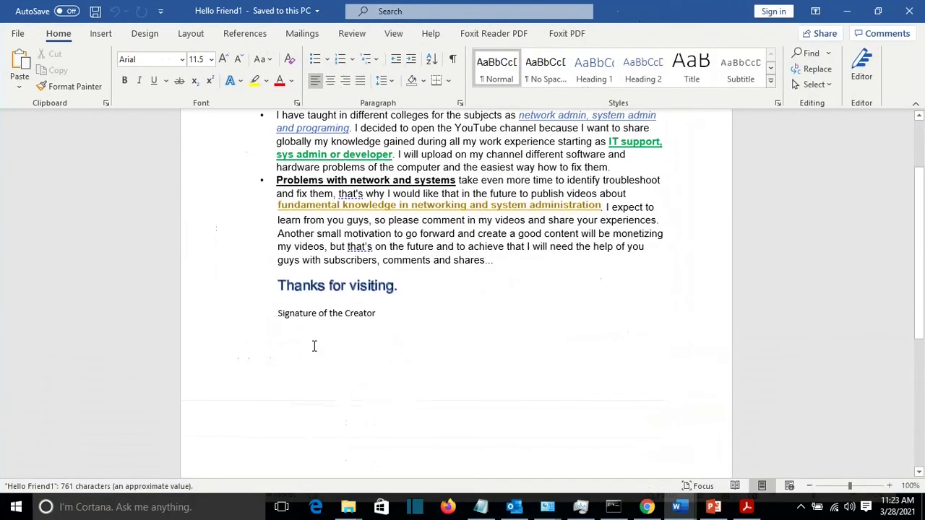
left_click(313, 344)
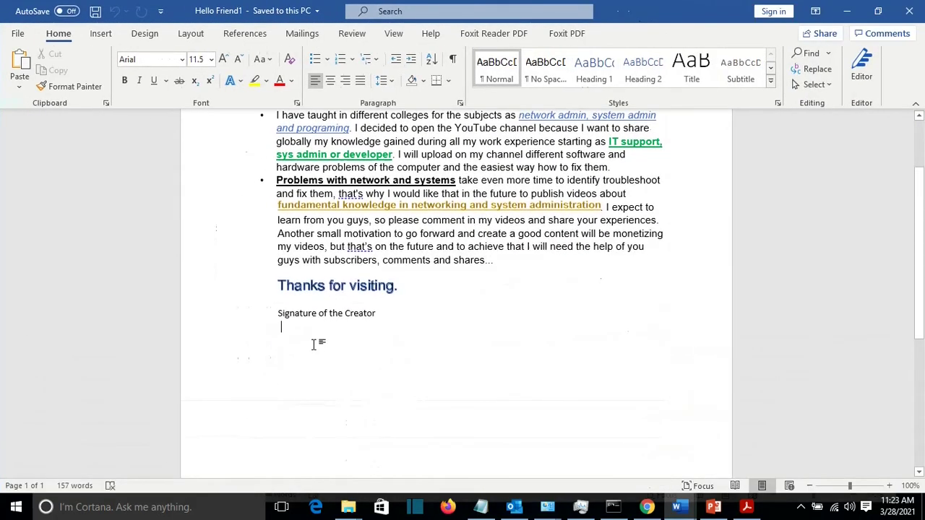
left_click(846, 12)
left_click(154, 508)
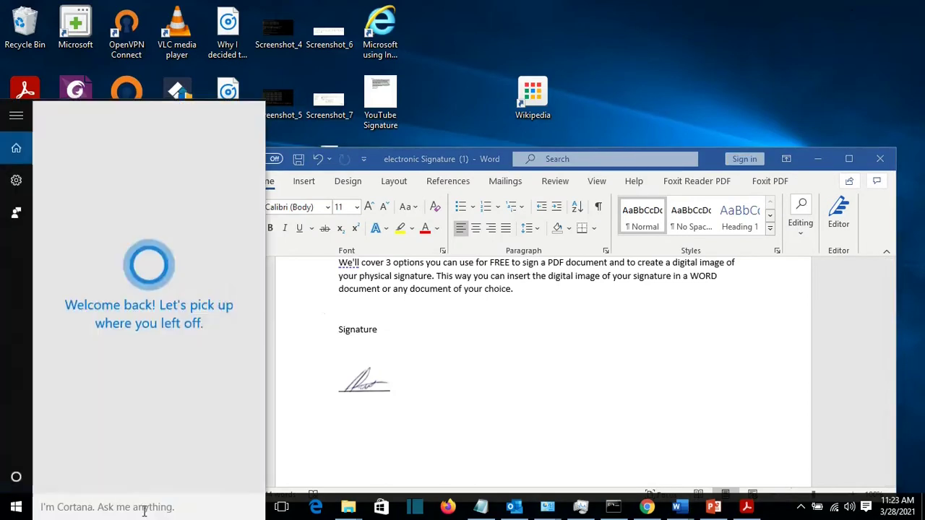
Step: Launch Paint from Windows search and maximize its window
type("paion")
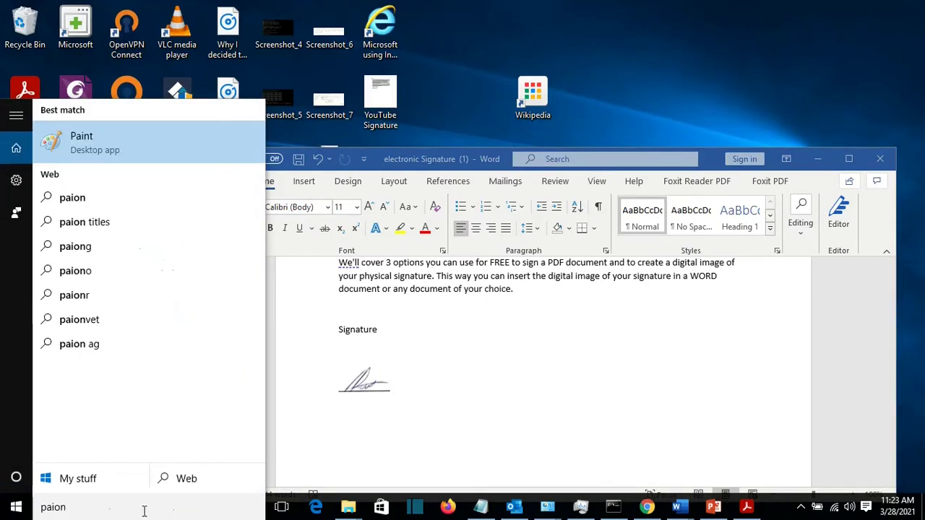
key("BackSpace")
key("BackSpace")
type("nt")
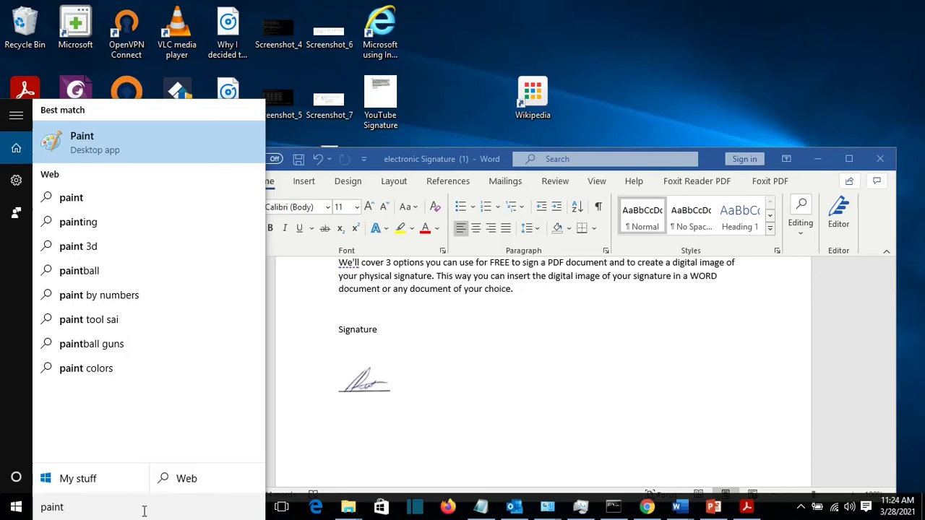
key("Return")
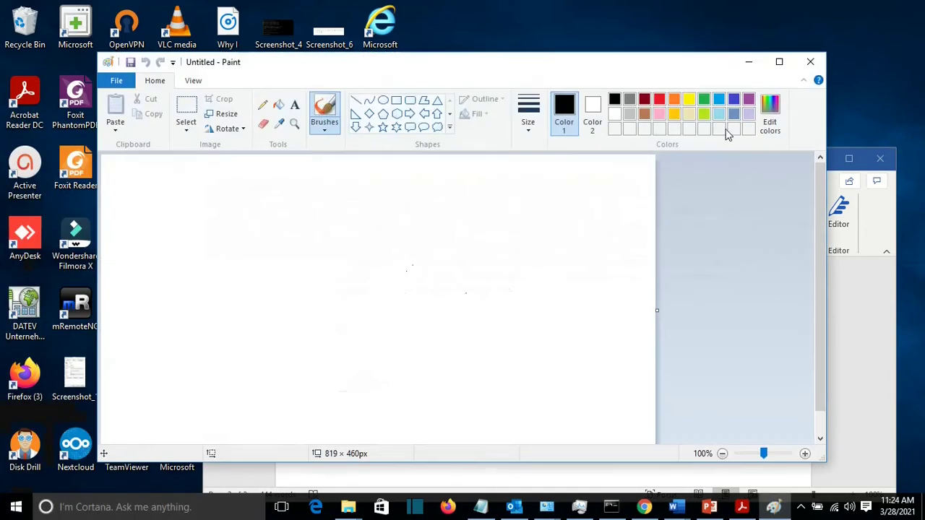
left_click(776, 61)
Step: Draw a cursive signature with an underline on the Paint canvas
left_click_drag(87, 116, 126, 173)
mouse_move(34, 154)
left_mouse_down()
mouse_move(133, 136)
mouse_move(64, 166)
left_mouse_up()
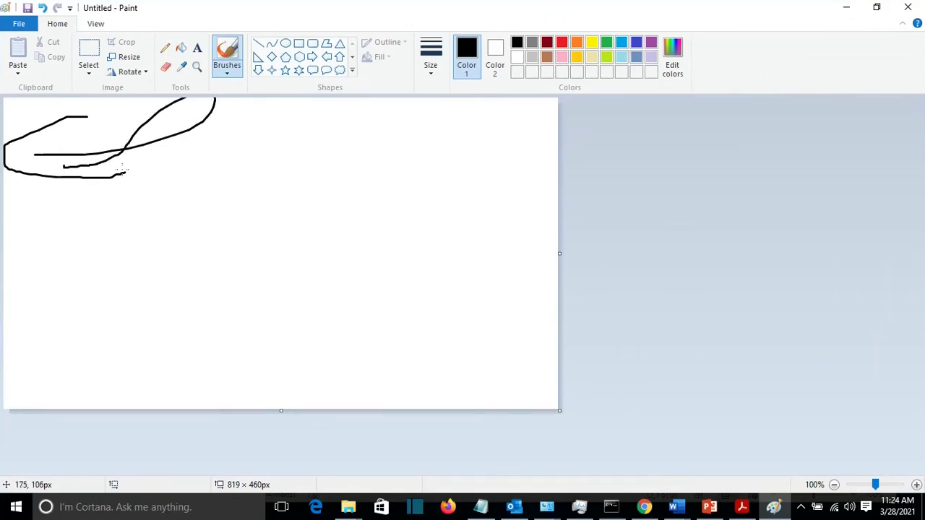
mouse_move(124, 155)
left_mouse_down()
mouse_move(253, 122)
mouse_move(295, 150)
mouse_move(294, 181)
left_mouse_up()
left_click_drag(25, 155, 4, 154)
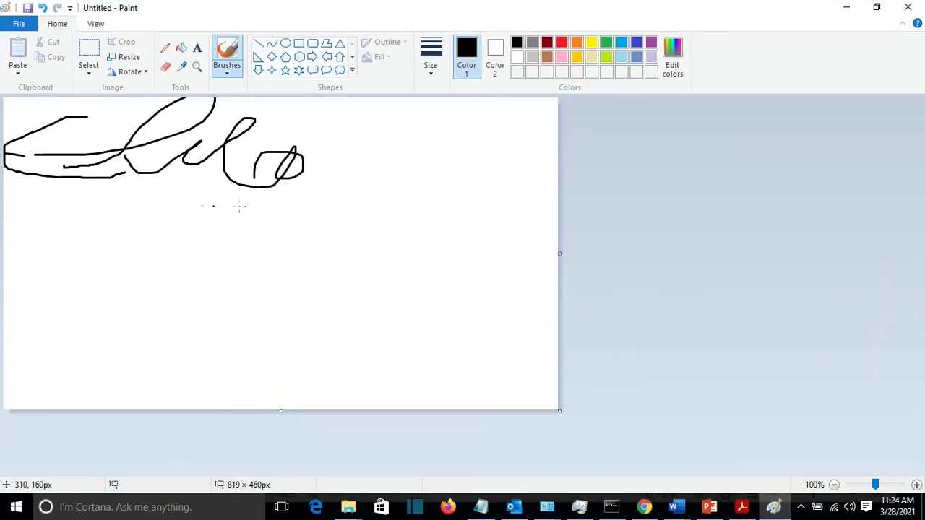
left_click_drag(13, 207, 349, 211)
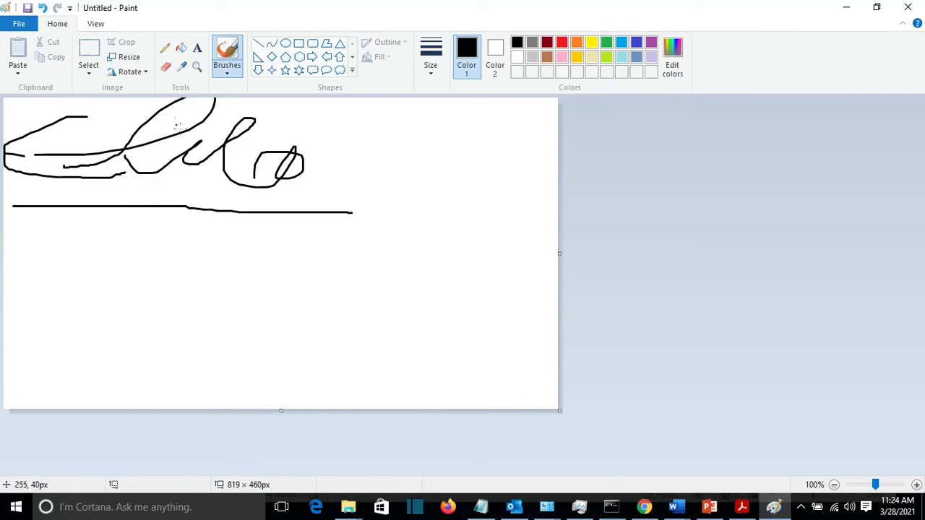
Step: Capture the signature drawing with Lightshot and copy it to the clipboard
left_click(799, 506)
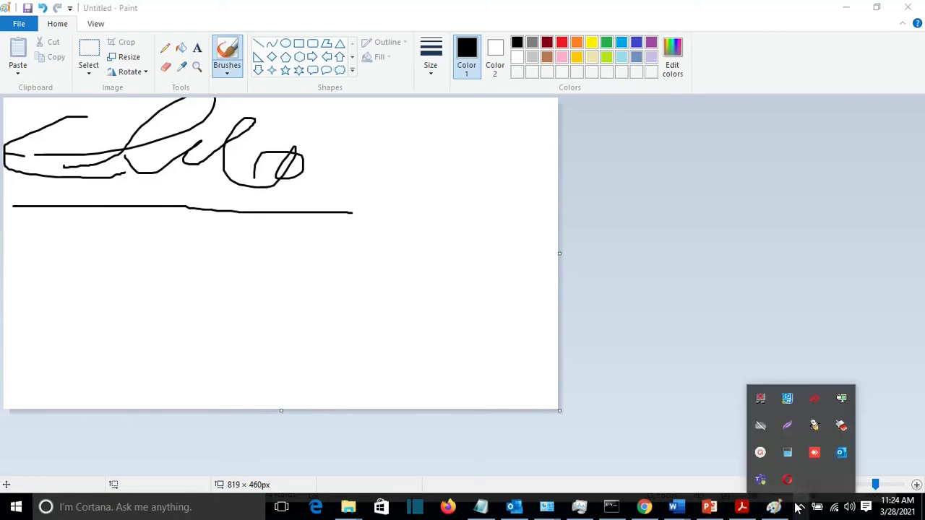
left_click(786, 426)
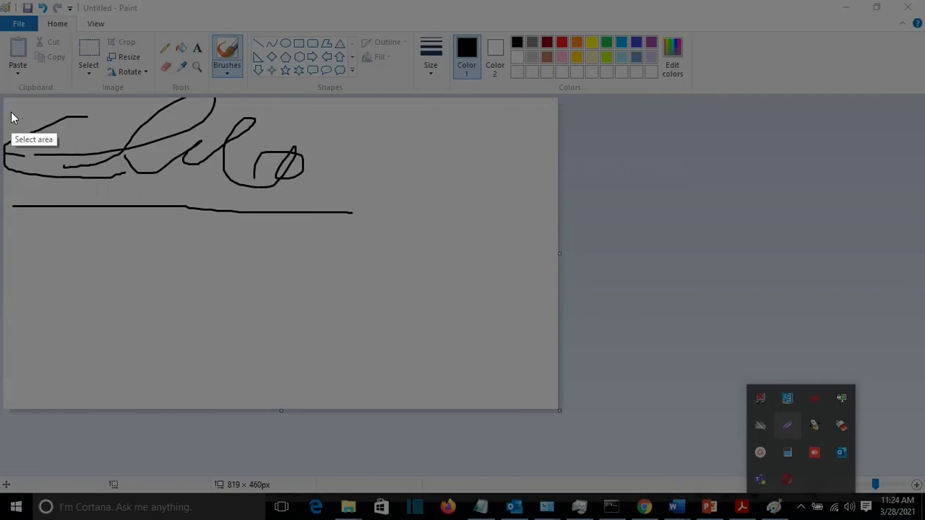
mouse_move(1, 96)
left_mouse_down()
mouse_move(338, 228)
mouse_move(381, 232)
left_mouse_up()
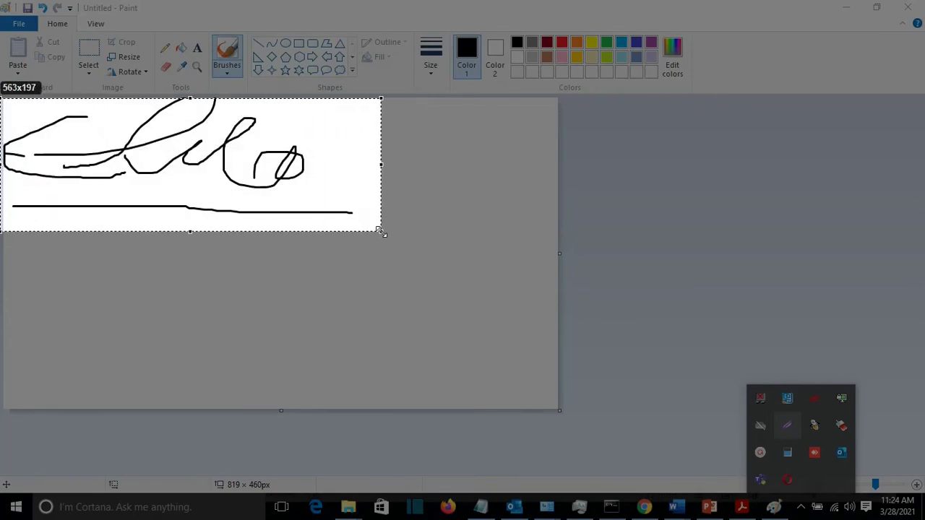
left_click(329, 245)
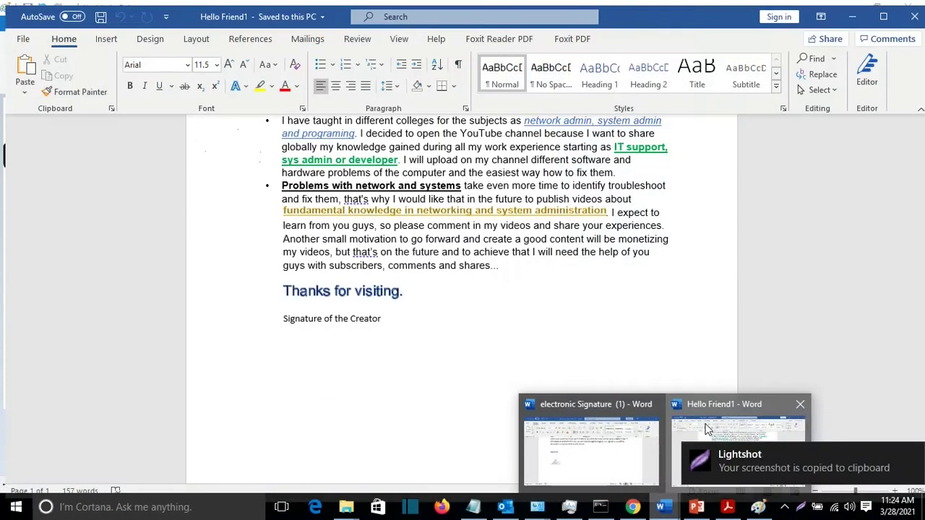
Step: Paste the captured signature into Hello Friend1 under 'Signature of the Creator'
left_click(707, 427)
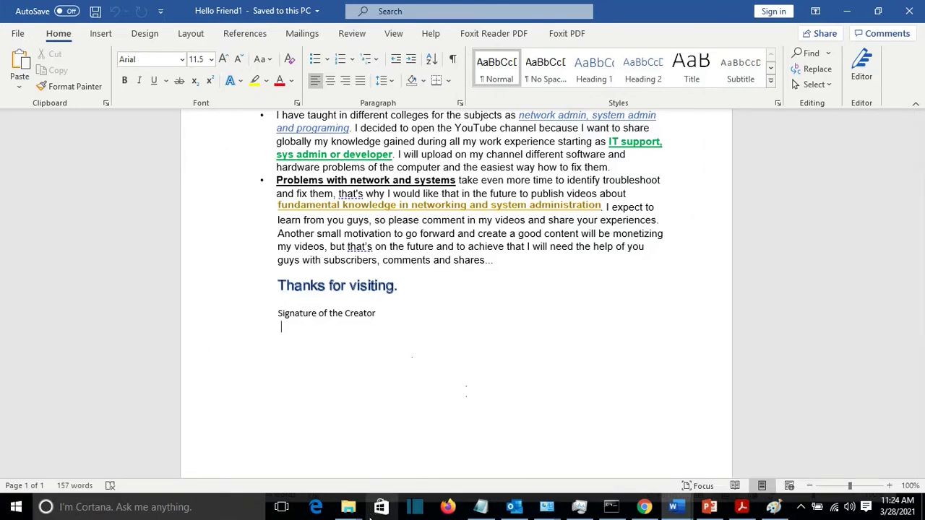
key("ctrl+v")
left_click(340, 398)
Step: Resize the pasted signature picture smaller, narrowing and shortening it with its handles
left_click_drag(282, 387, 466, 361)
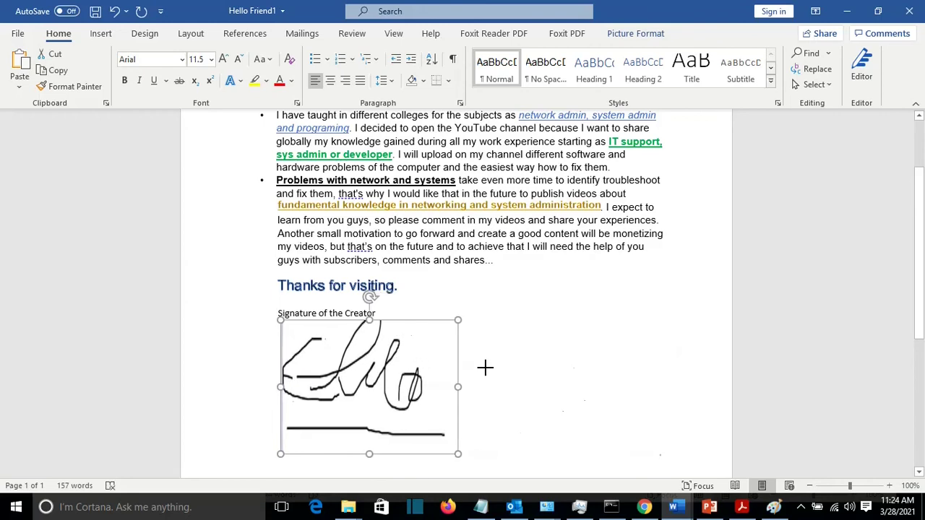
mouse_move(367, 454)
left_mouse_down()
mouse_move(354, 370)
mouse_move(354, 400)
left_mouse_up()
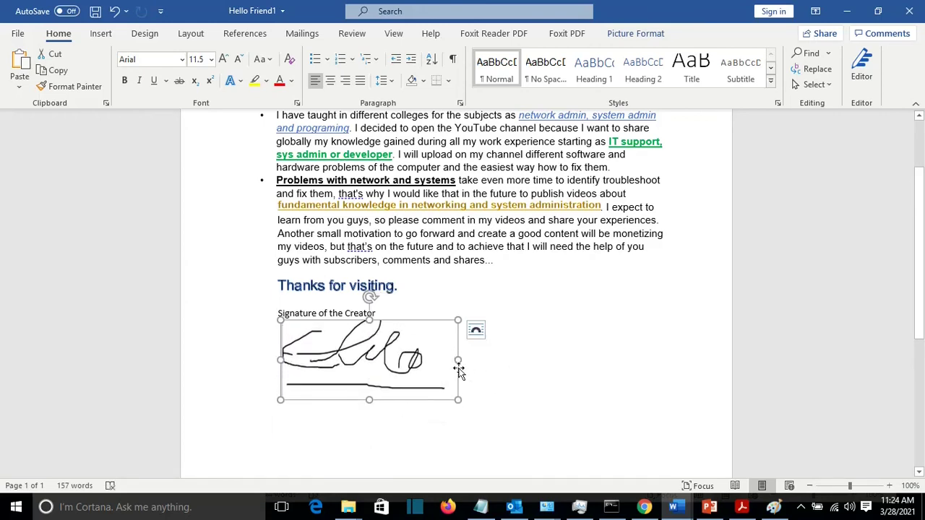
left_click_drag(458, 359, 415, 358)
left_click(419, 381)
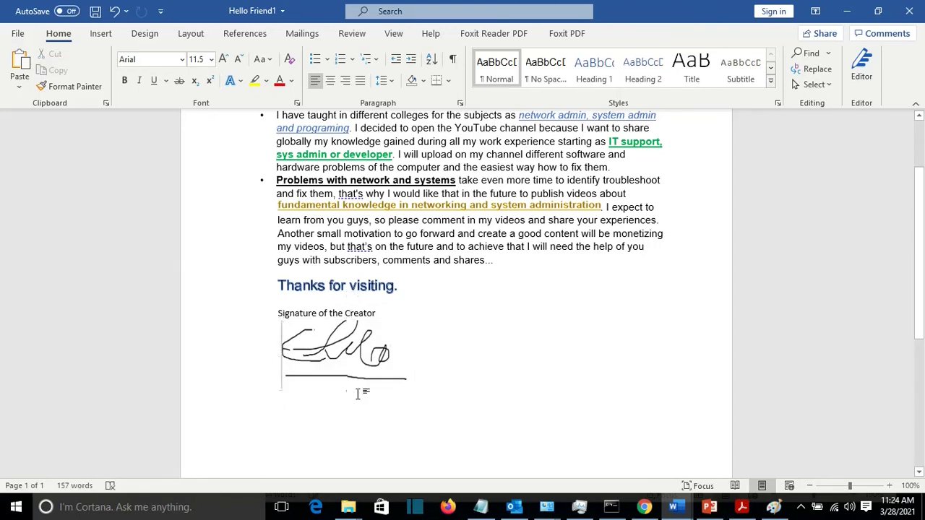
left_click(338, 347)
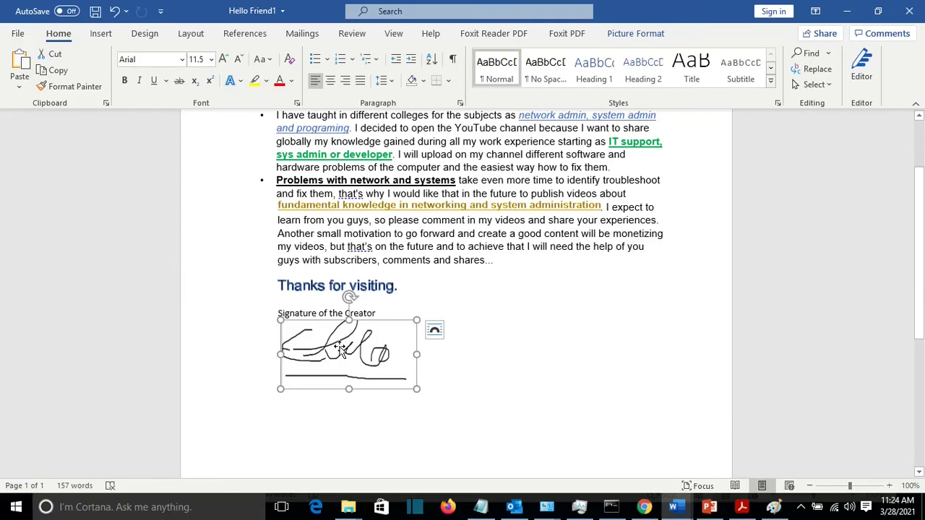
key("super")
key("super")
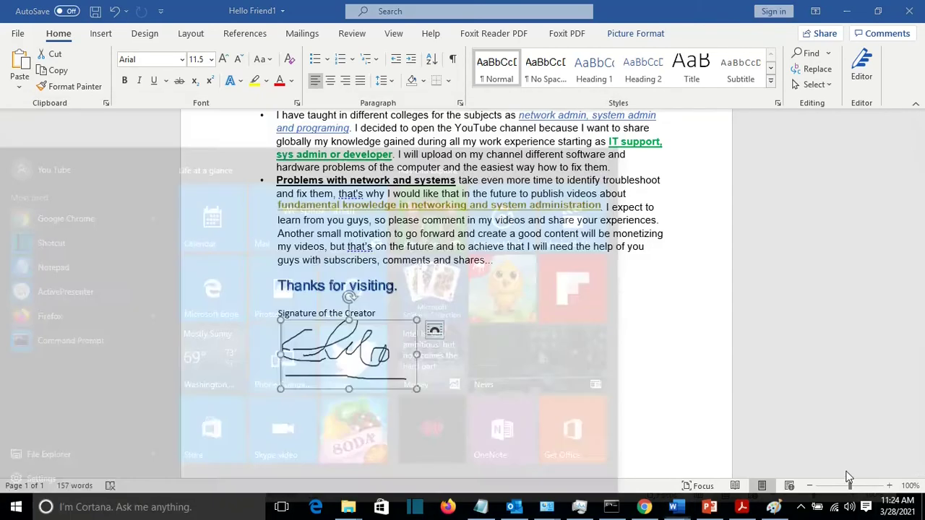
Step: Replace the drawn signature in Hello Friend1 with the scanned signature image from the desktop
key("super+d")
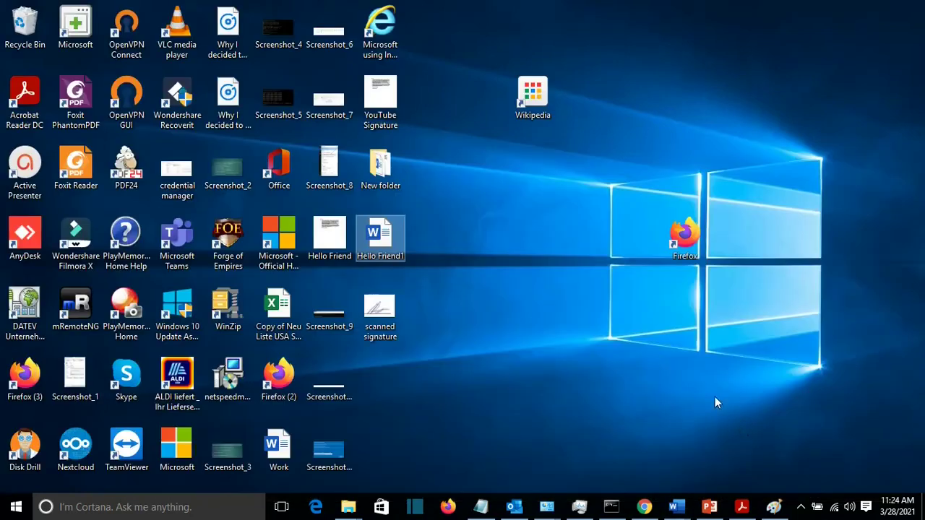
left_click(383, 321)
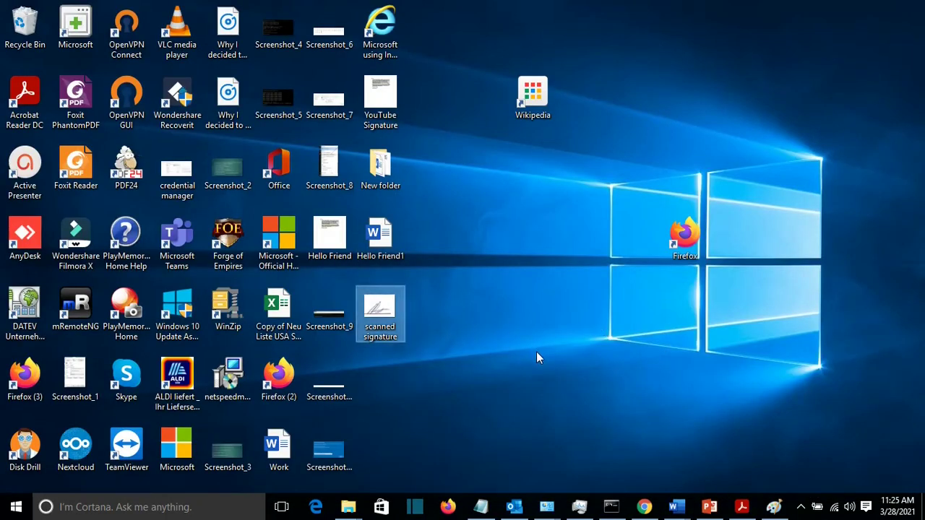
mouse_move(676, 506)
left_click(731, 452)
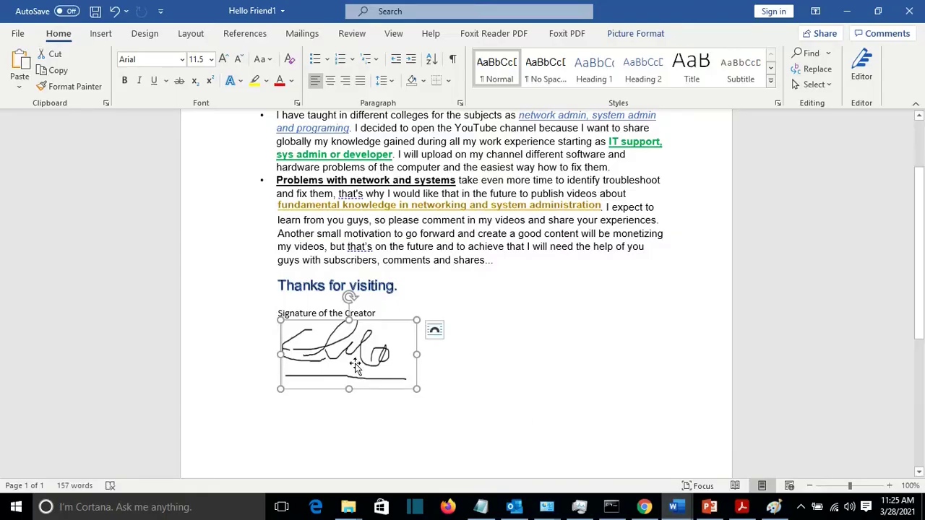
key("Delete")
key("ctrl+v")
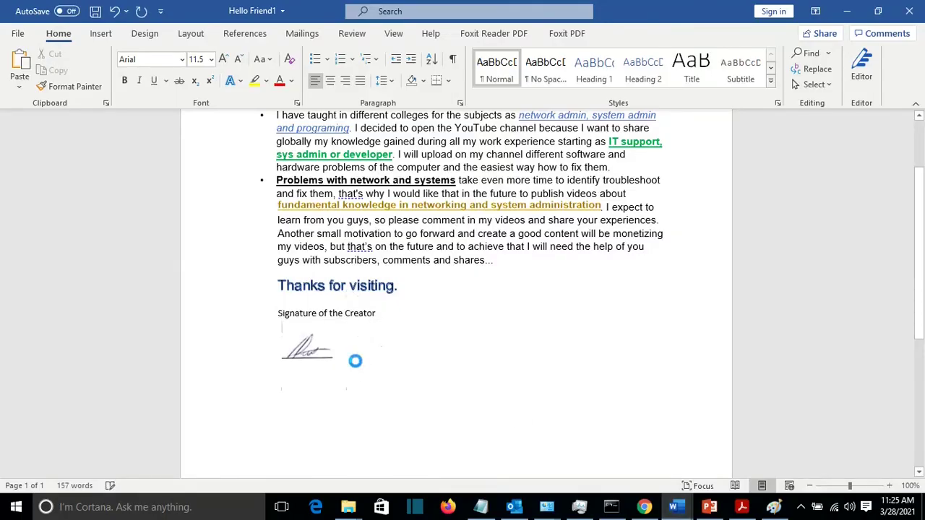
Step: Re-paste and enlarge the scanned signature wider and taller, then undo to clear the line
left_click(302, 352)
key("Delete")
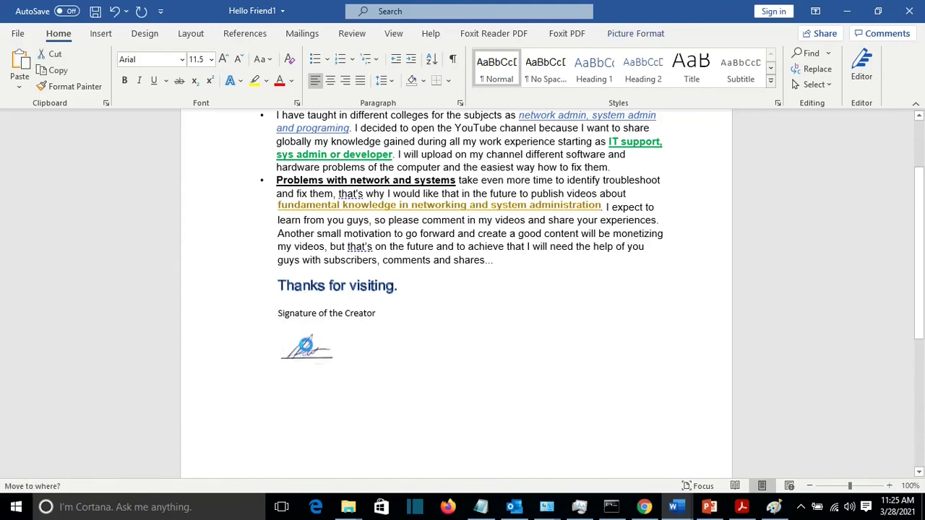
key("ctrl+v")
left_click(309, 351)
left_click_drag(340, 341, 371, 344)
left_click_drag(322, 363, 318, 379)
left_click(418, 362)
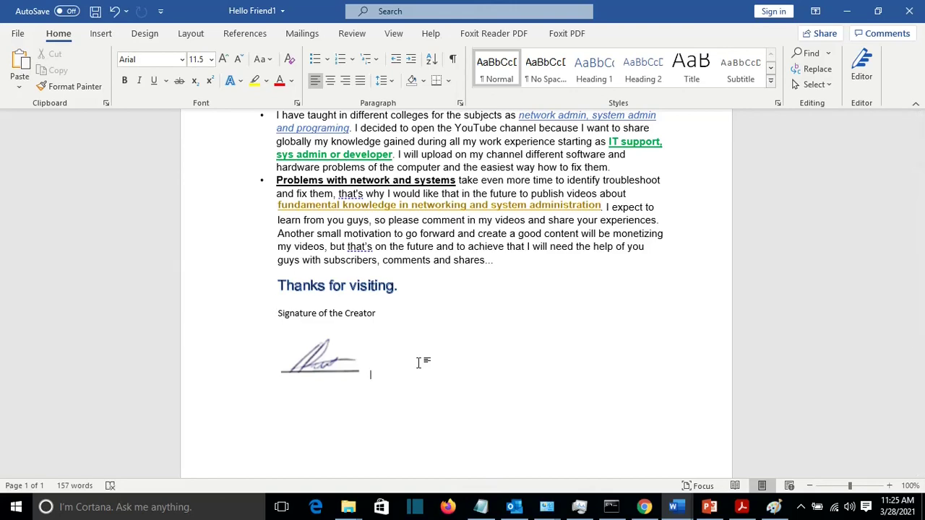
key("ctrl+z")
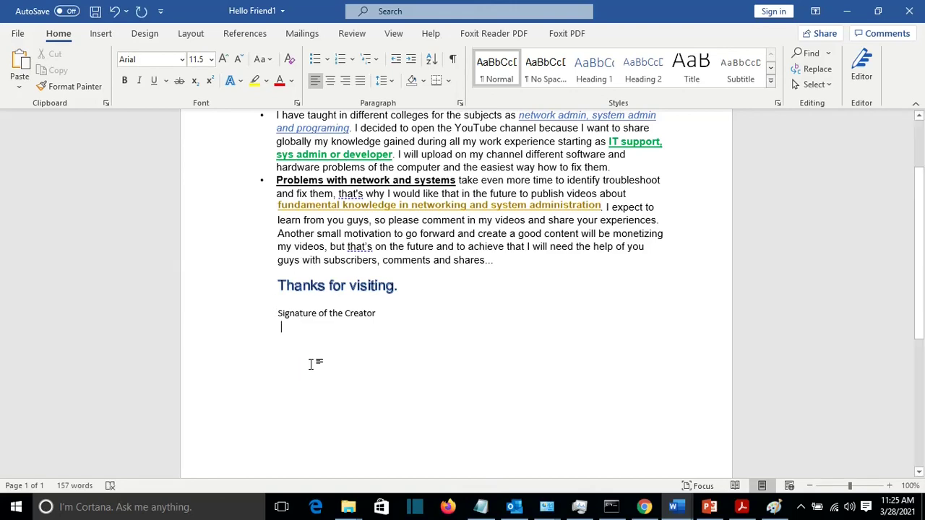
Step: Save the letter as PDF 'Hello Friend2' on the Desktop, then close the preview and minimize Word
left_click(22, 34)
left_click(61, 211)
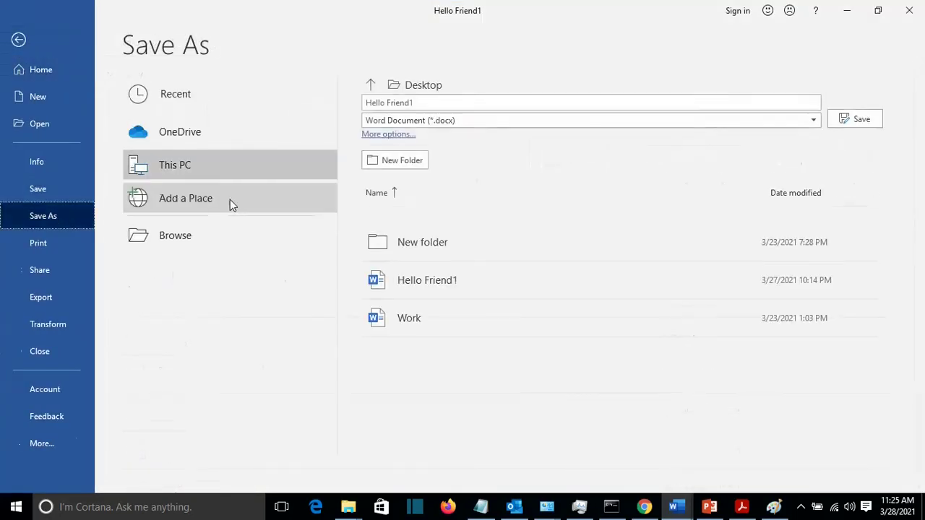
left_click(451, 120)
left_click(417, 213)
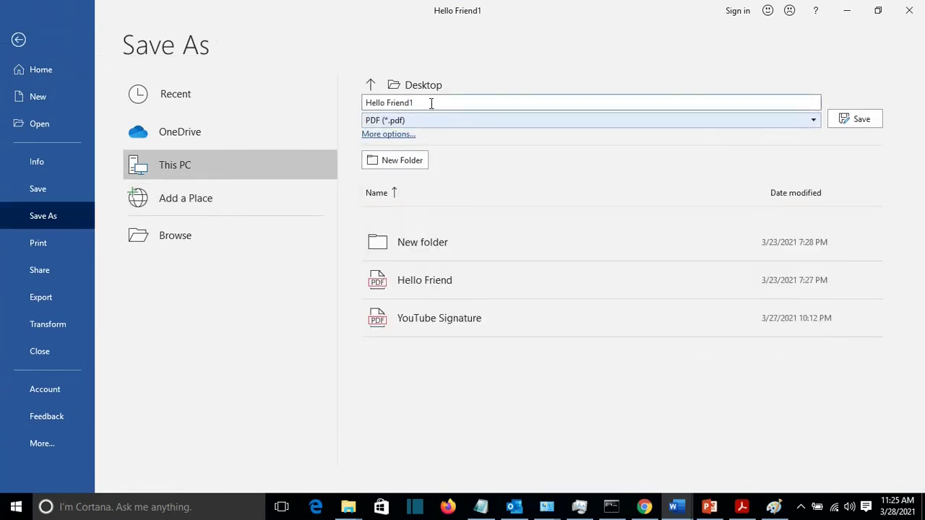
left_click(502, 103)
left_click(503, 104)
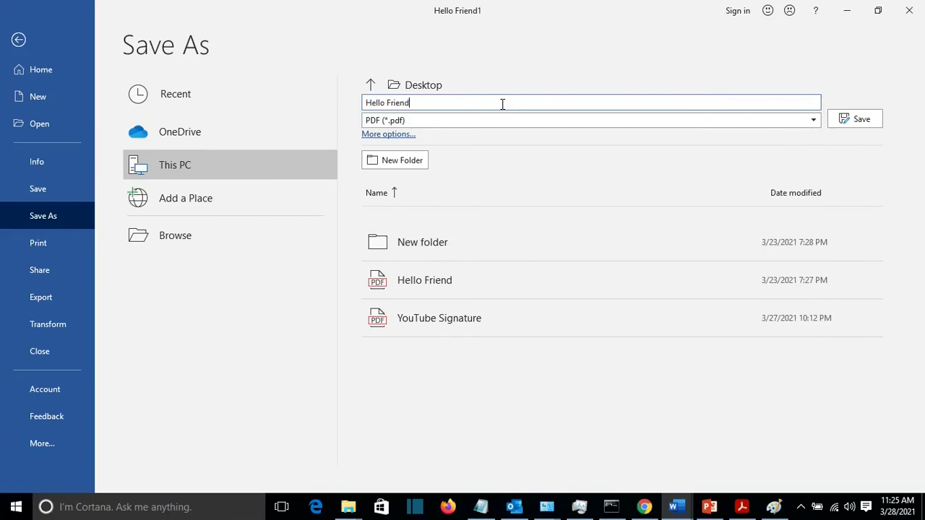
key("Return")
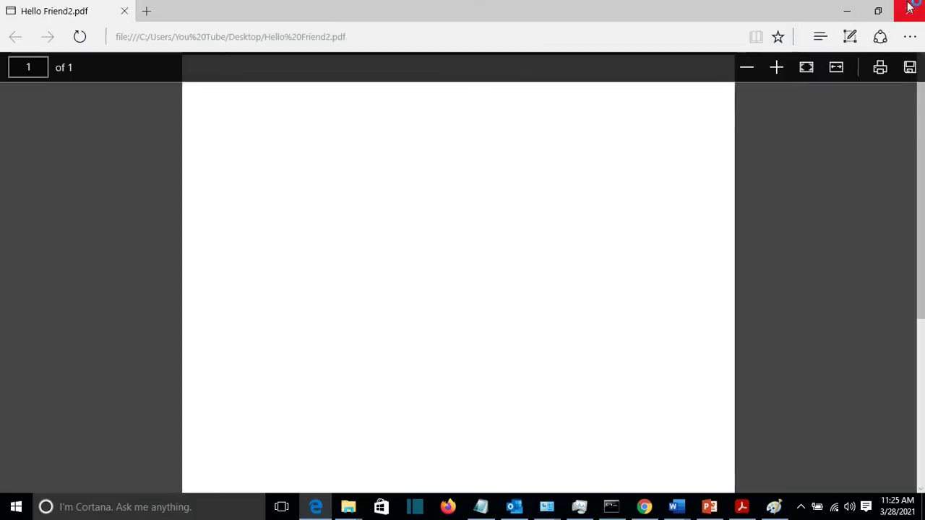
left_click(908, 10)
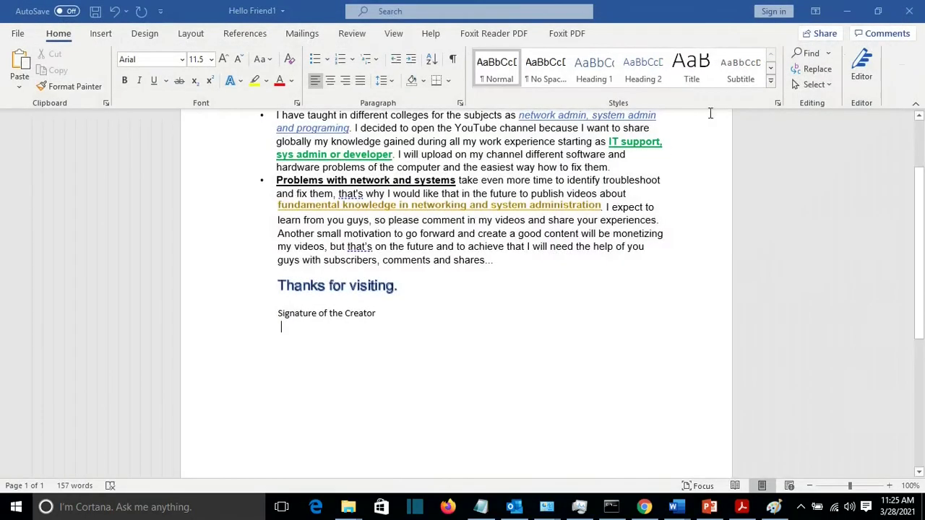
left_click(840, 18)
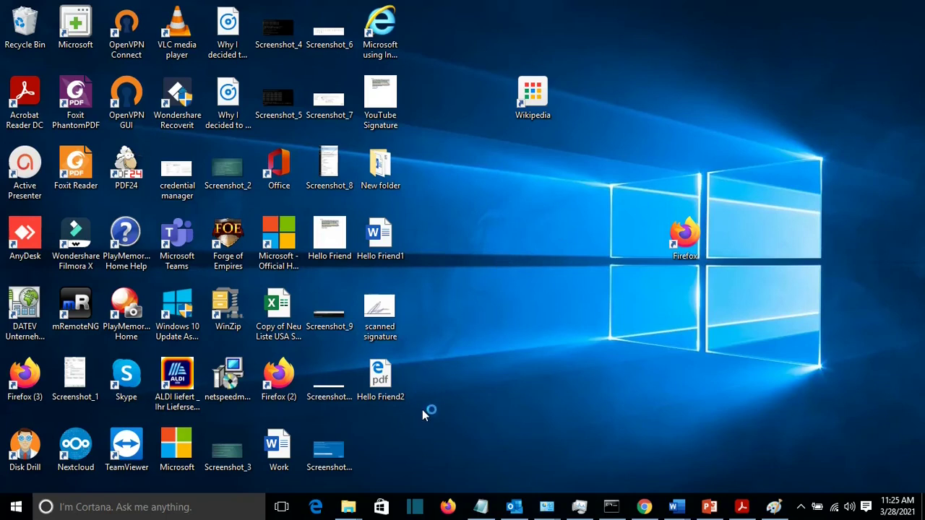
Step: Open Hello Friend2.pdf with Adobe Acrobat Reader DC and launch the Fill & Sign tool
right_click(385, 385)
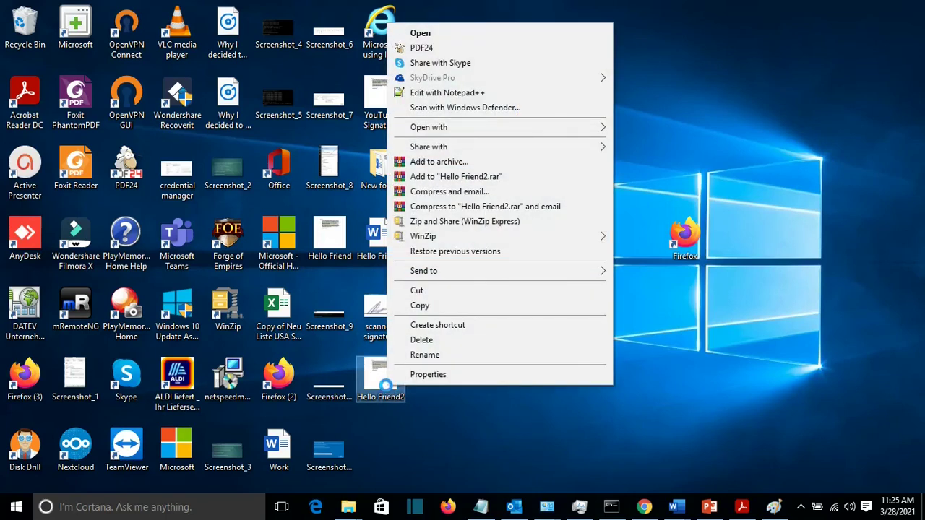
mouse_move(470, 137)
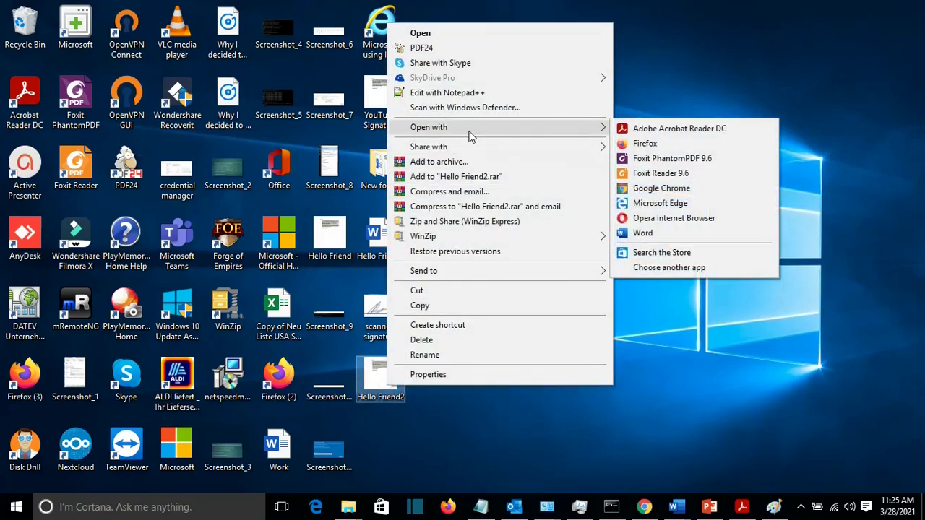
left_click(744, 127)
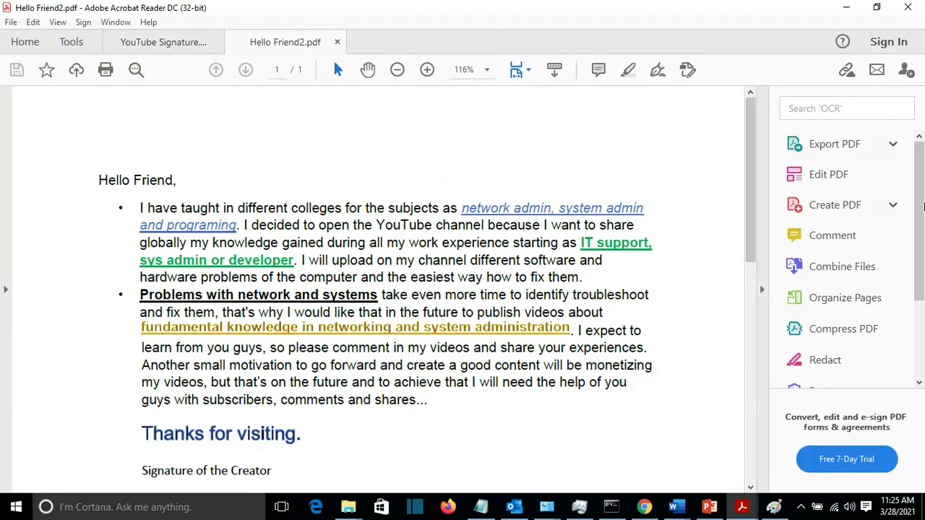
left_click_drag(922, 225, 922, 268)
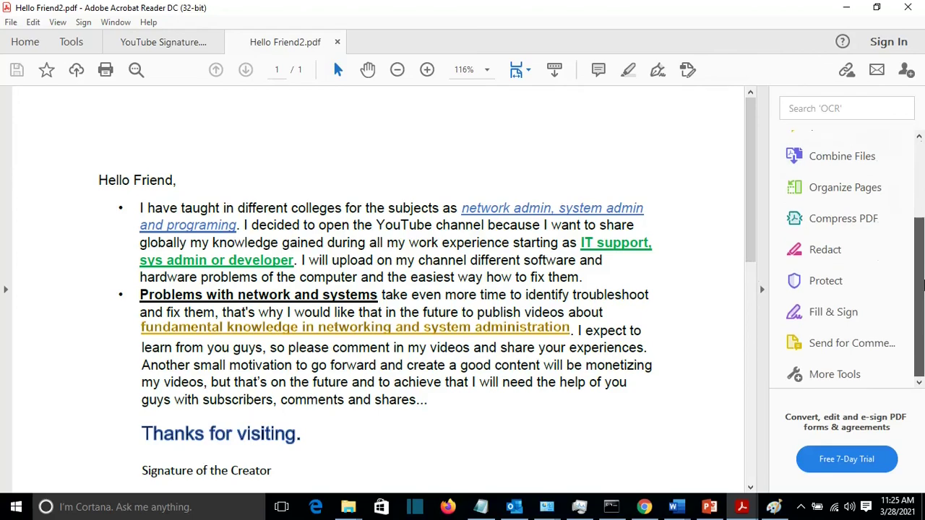
left_click(854, 312)
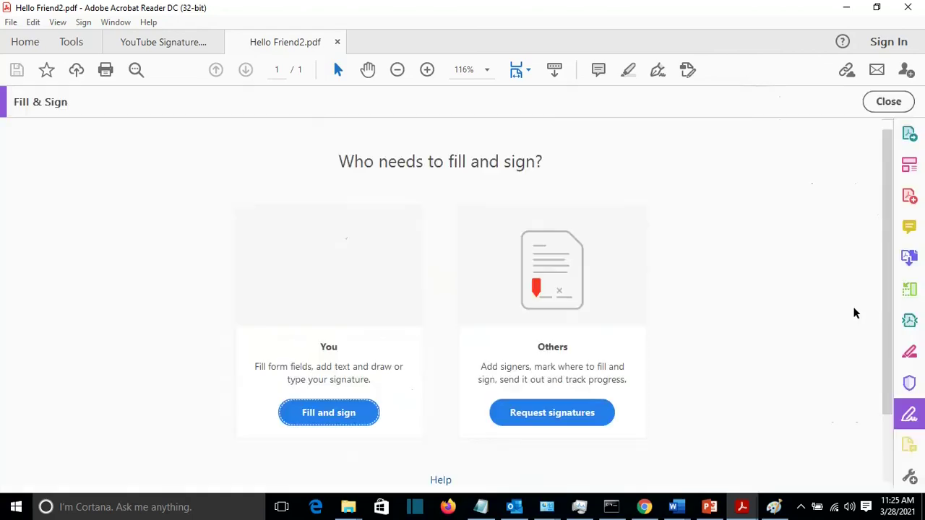
Step: Choose to sign it yourself and place the saved signature below 'Signature of the Creator'
left_click(327, 417)
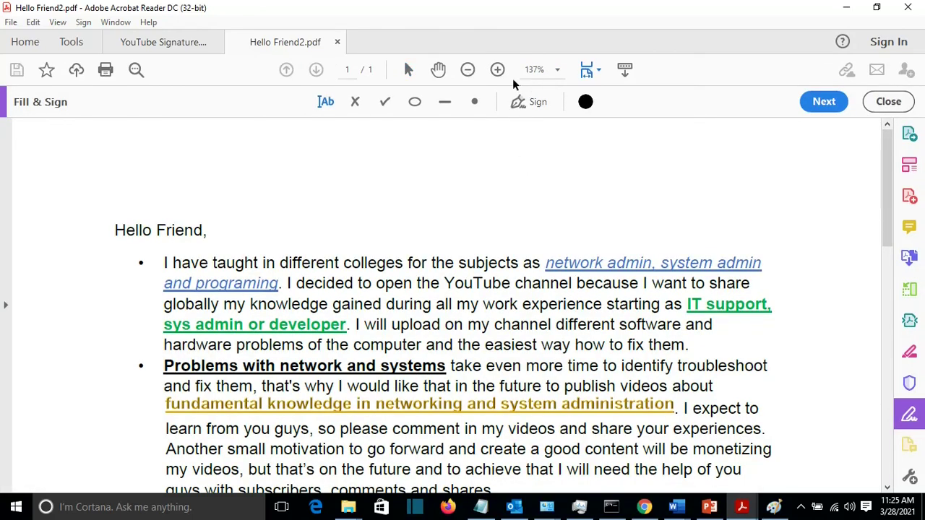
left_click(529, 102)
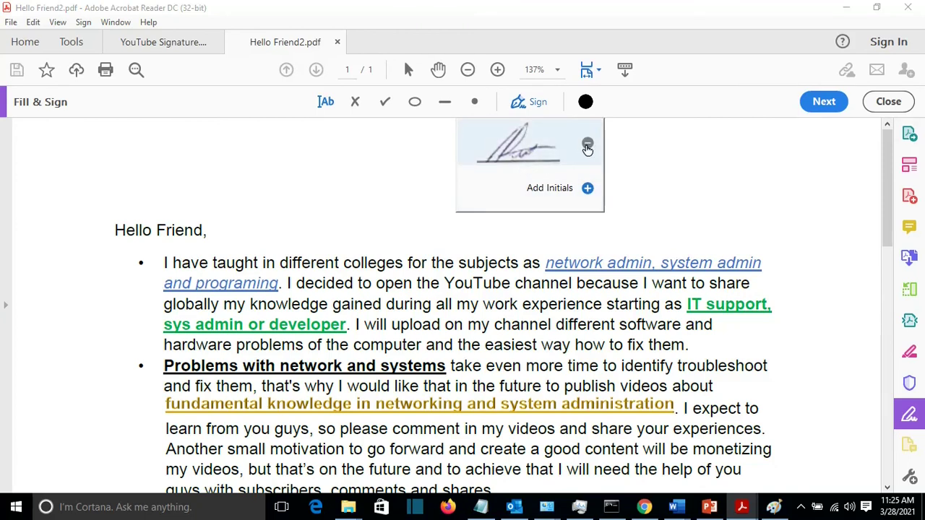
left_click(536, 148)
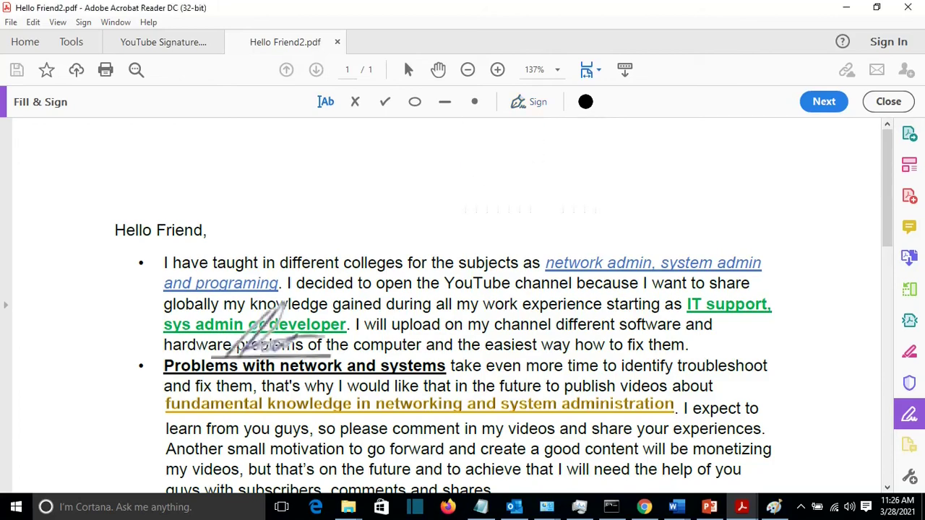
scroll(271, 328, "down", 5)
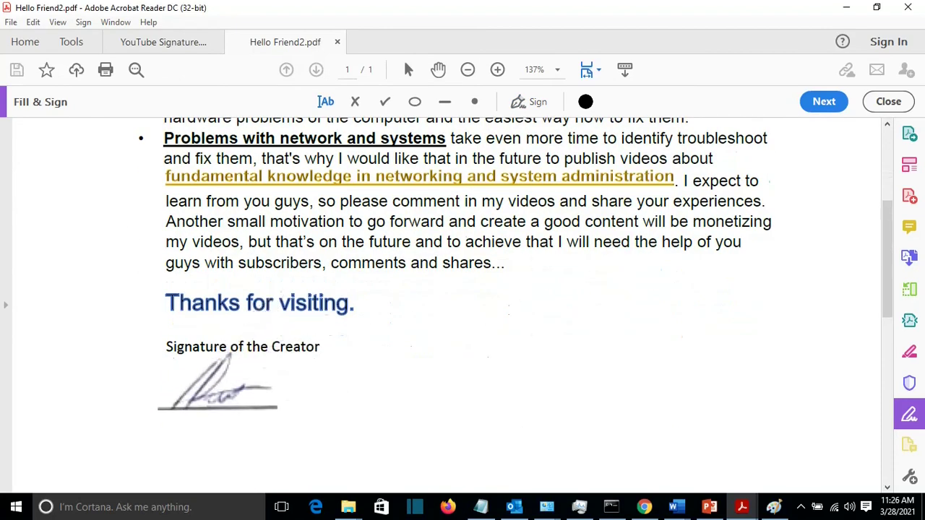
left_click(216, 383)
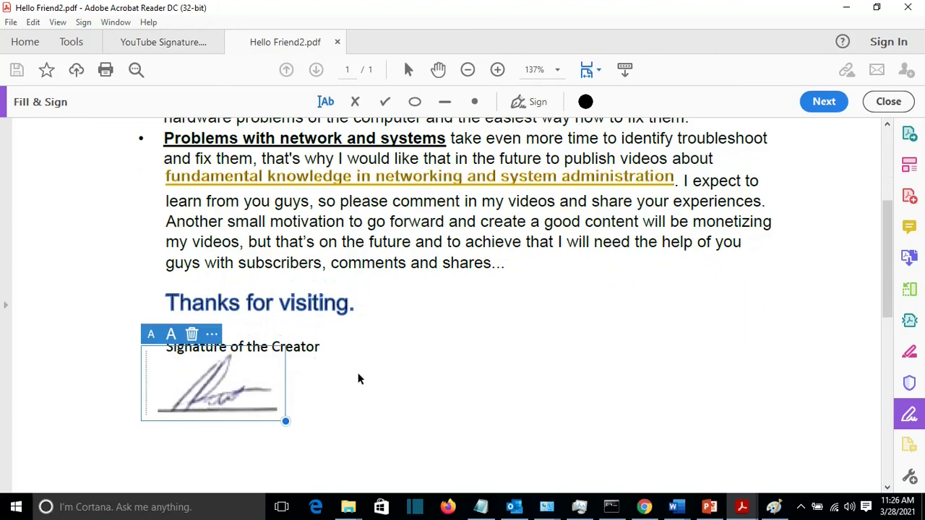